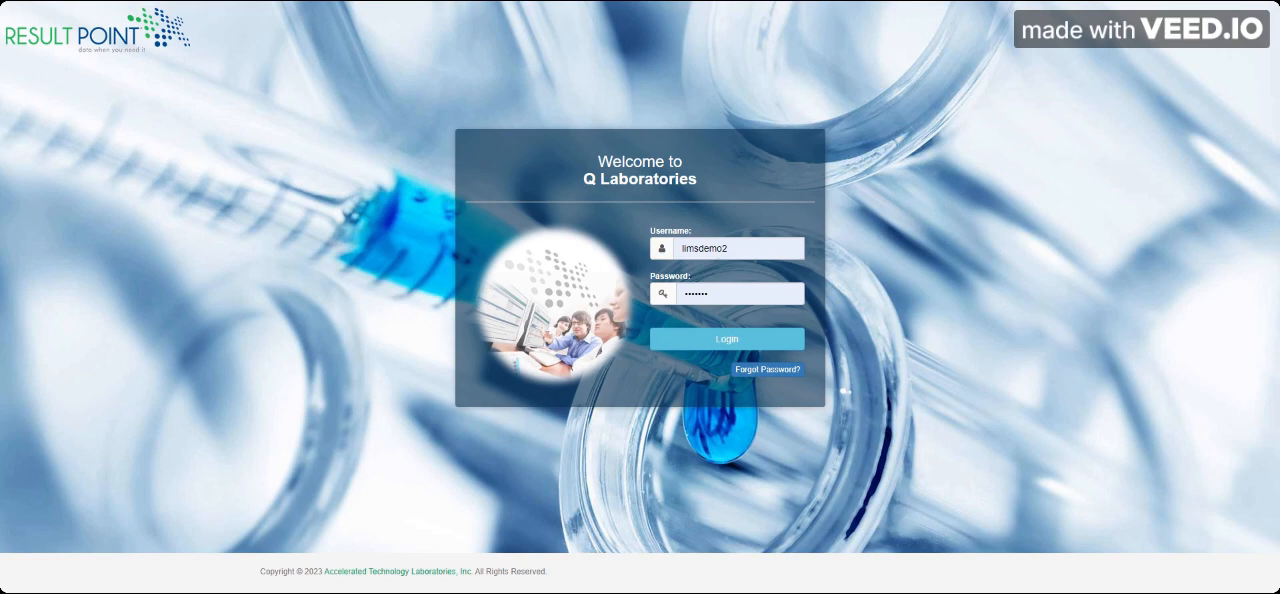
Step: Log in with the prefilled credentials and open the results search for RP DEMONSTRATION COMPANY
left_click(709, 336)
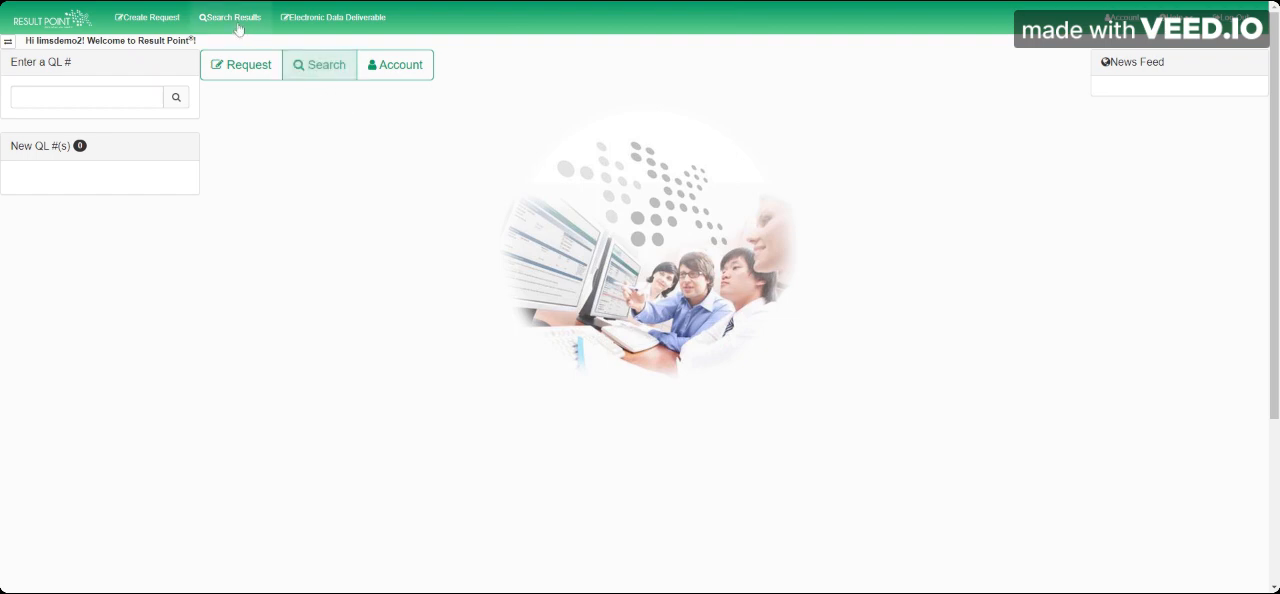
left_click(331, 64)
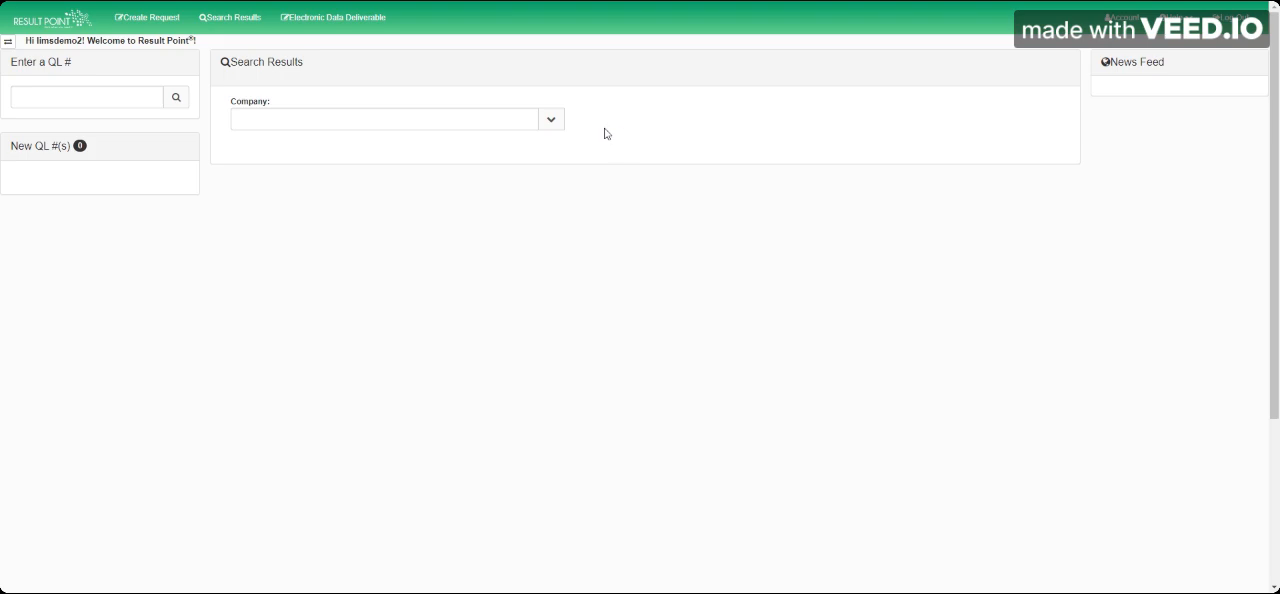
left_click(551, 120)
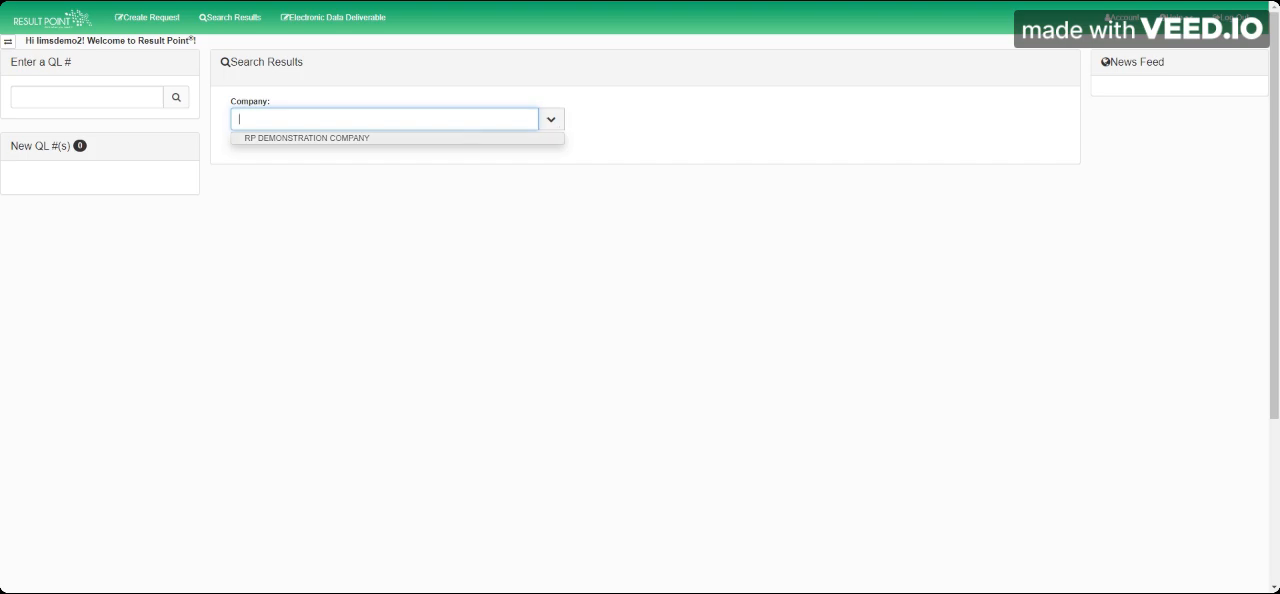
left_click(462, 140)
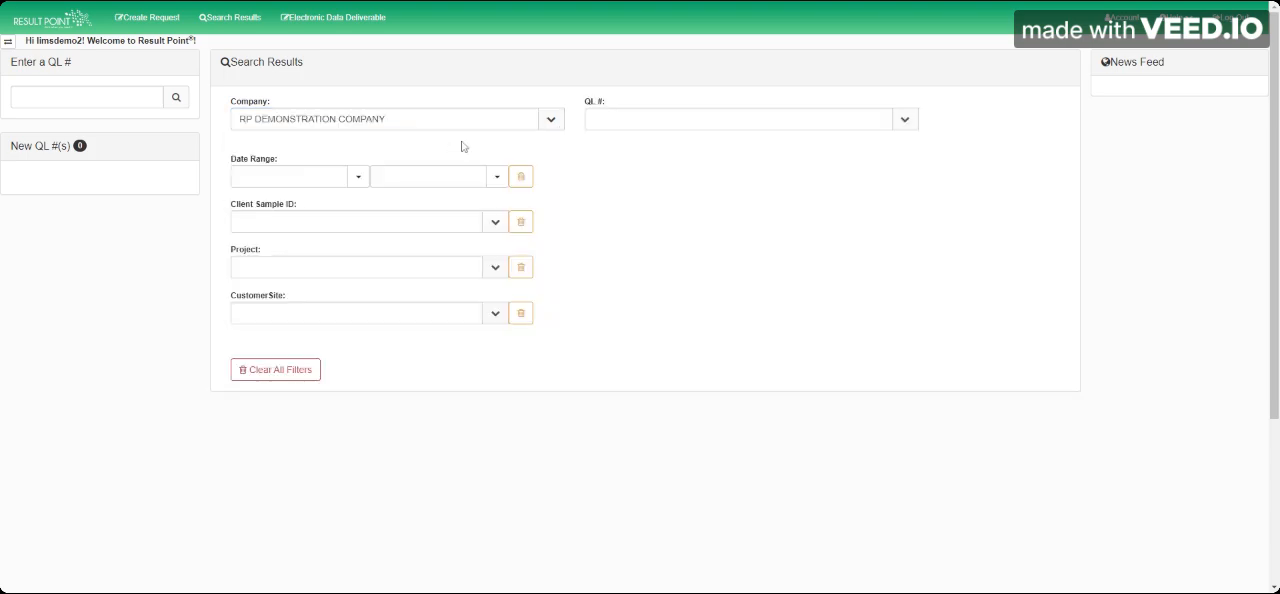
Step: Try filtering the QL # list by 068 and clear the entry
left_click(738, 119)
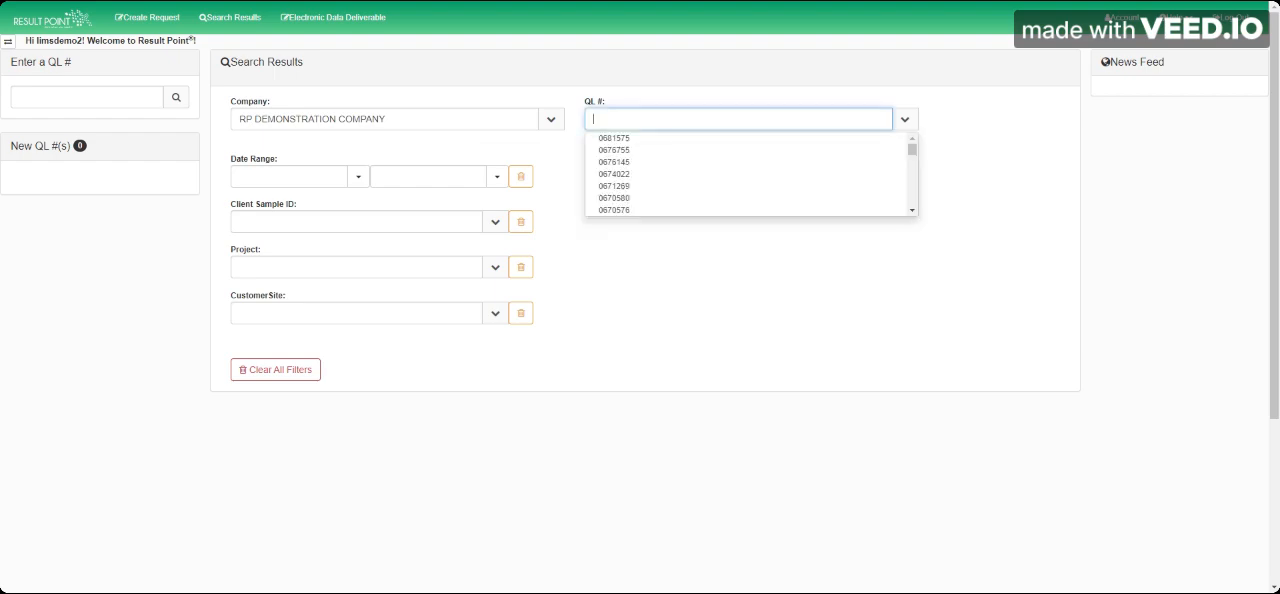
type("068")
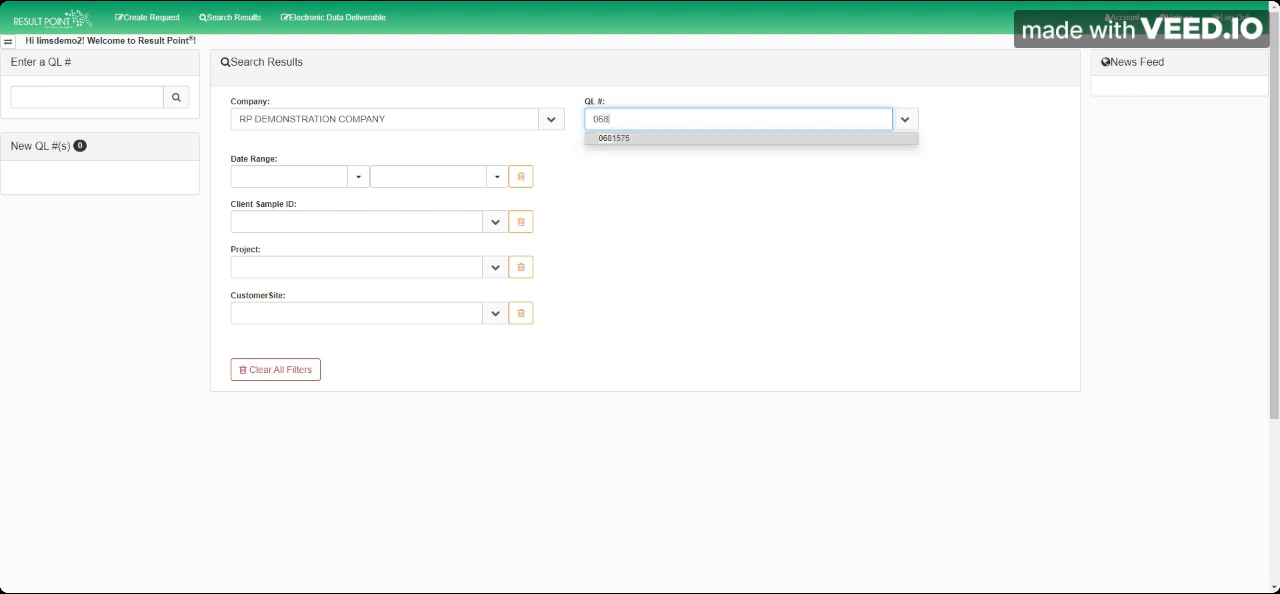
key("BackSpace")
key("BackSpace")
key("BackSpace")
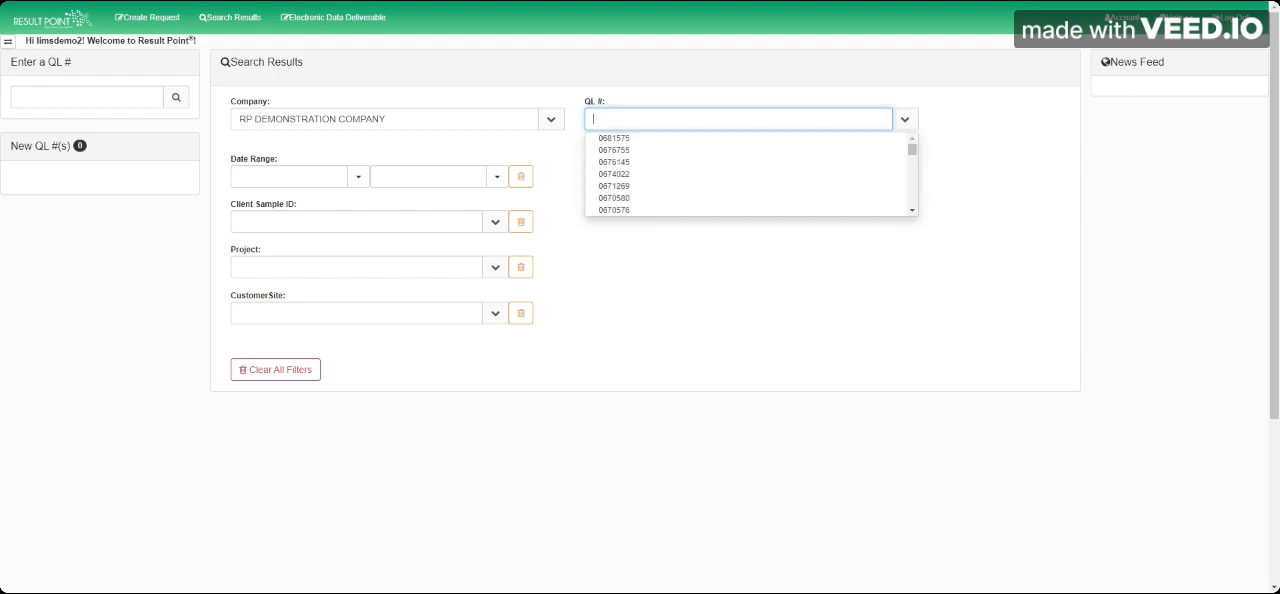
left_click(462, 155)
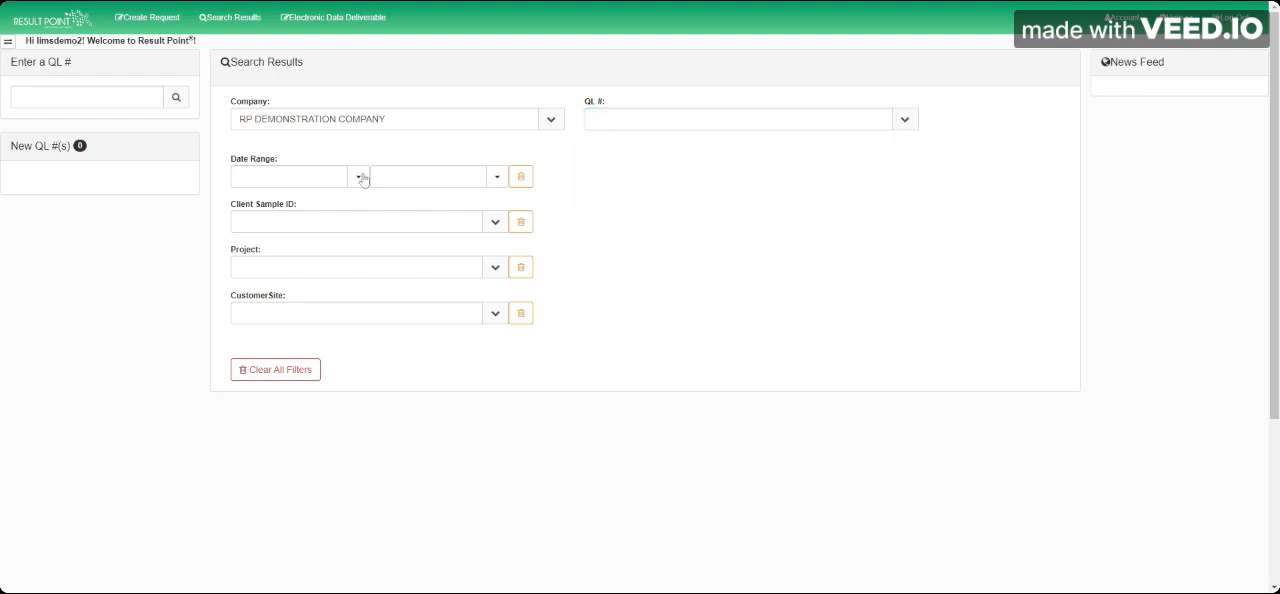
Step: Limit the results search to the date range 12/05/2022 to 07/18/2023
left_click(357, 177)
left_click(270, 201)
left_click(270, 201)
left_click(270, 201)
left_click(270, 201)
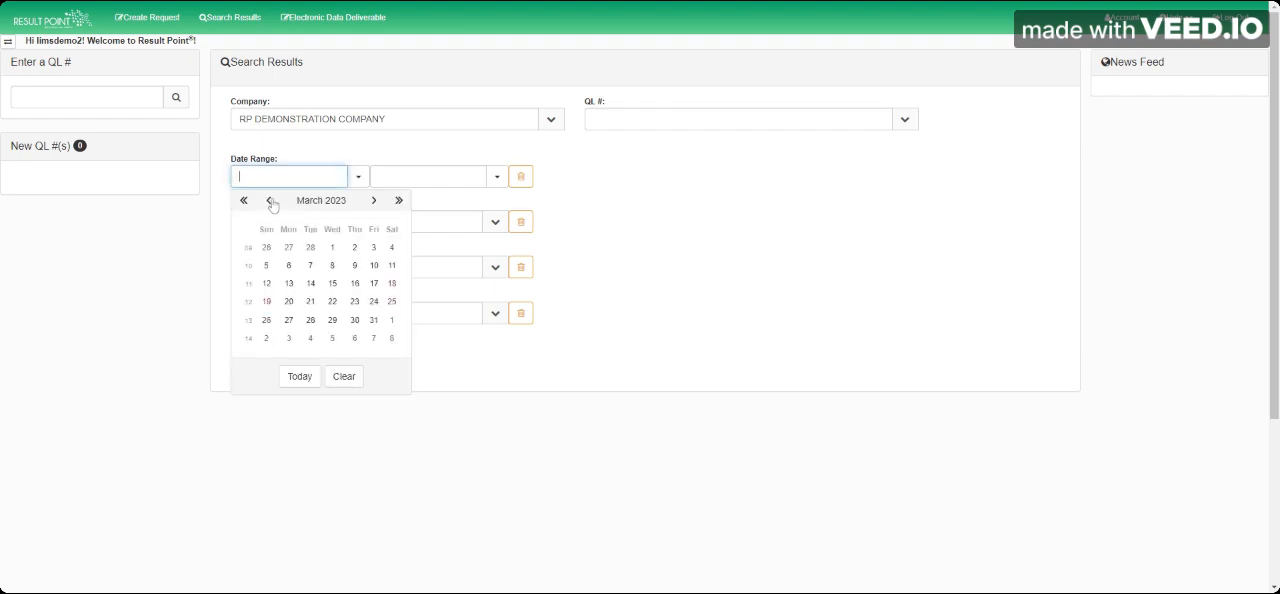
left_click(270, 201)
left_click(270, 201)
left_click(270, 201)
left_click(288, 265)
left_click(493, 176)
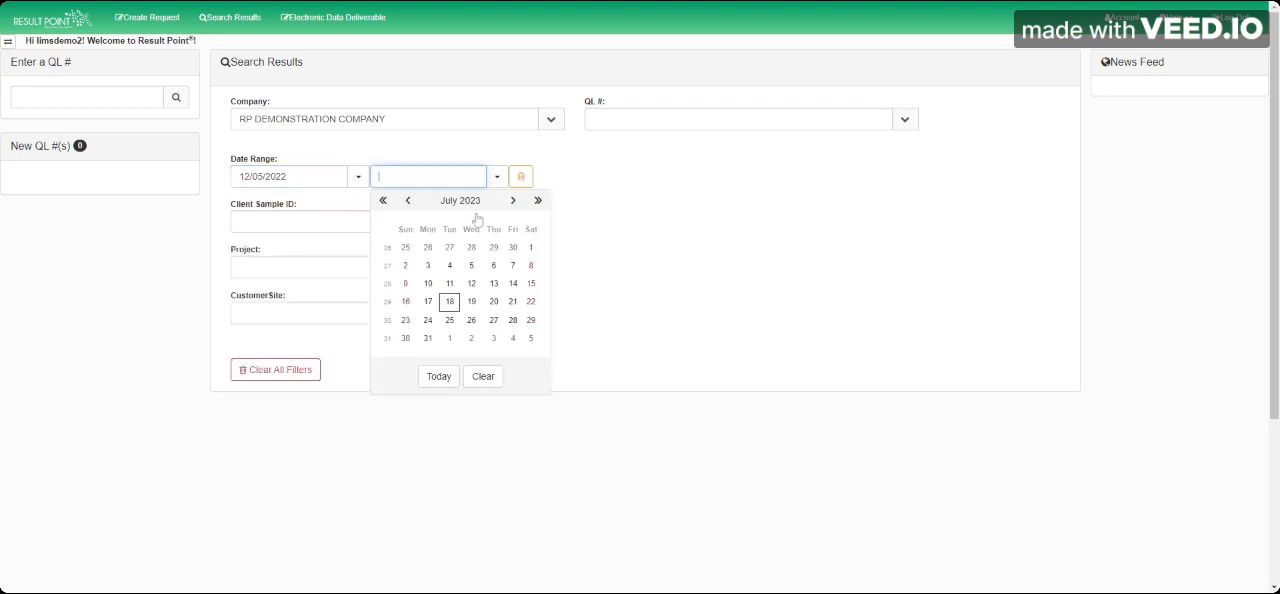
left_click(451, 300)
Step: Open the preview of the first QL # in the filtered list and bring up its Analytical Report
left_click(906, 122)
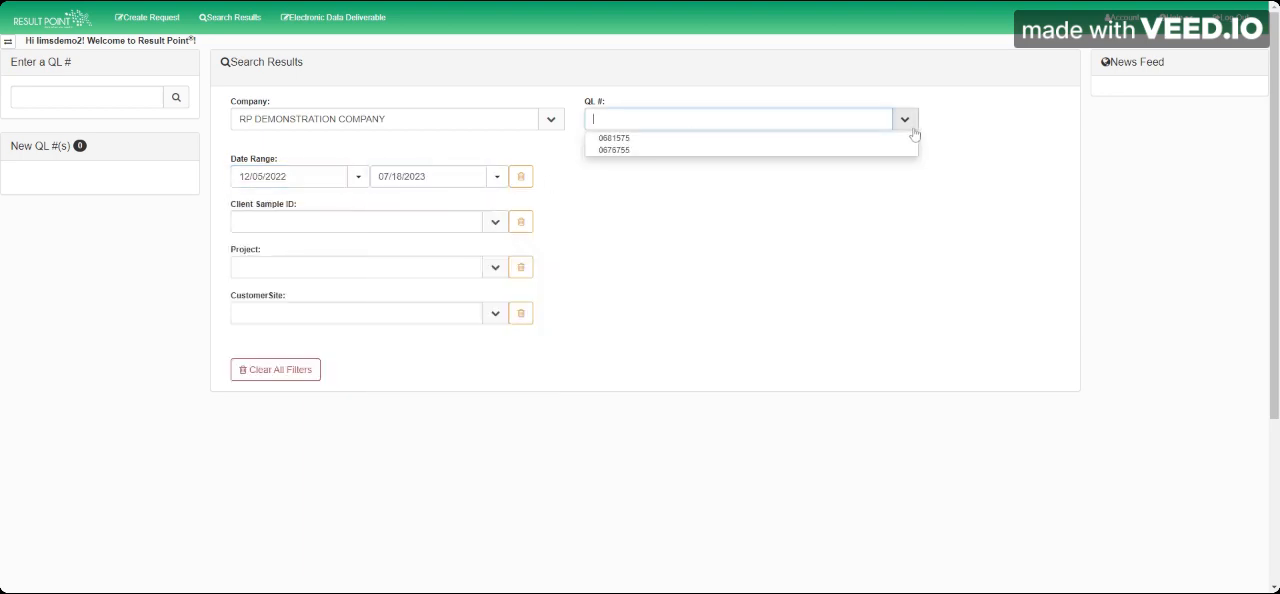
left_click(675, 139)
left_click(1036, 110)
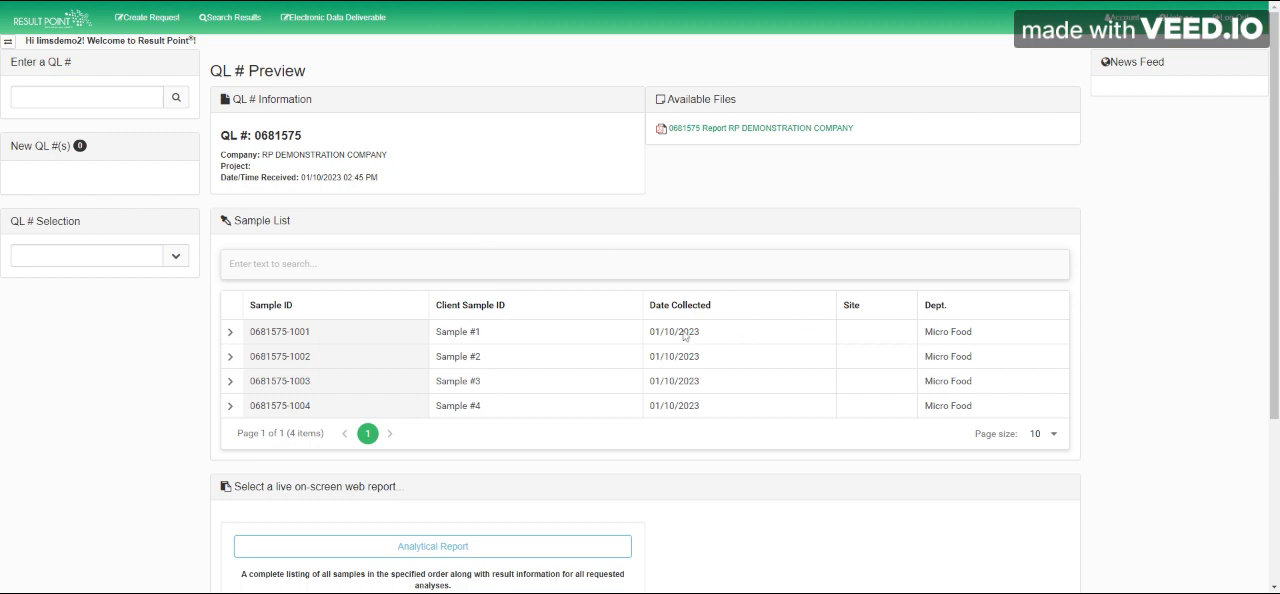
scroll(686, 331, "down", 1)
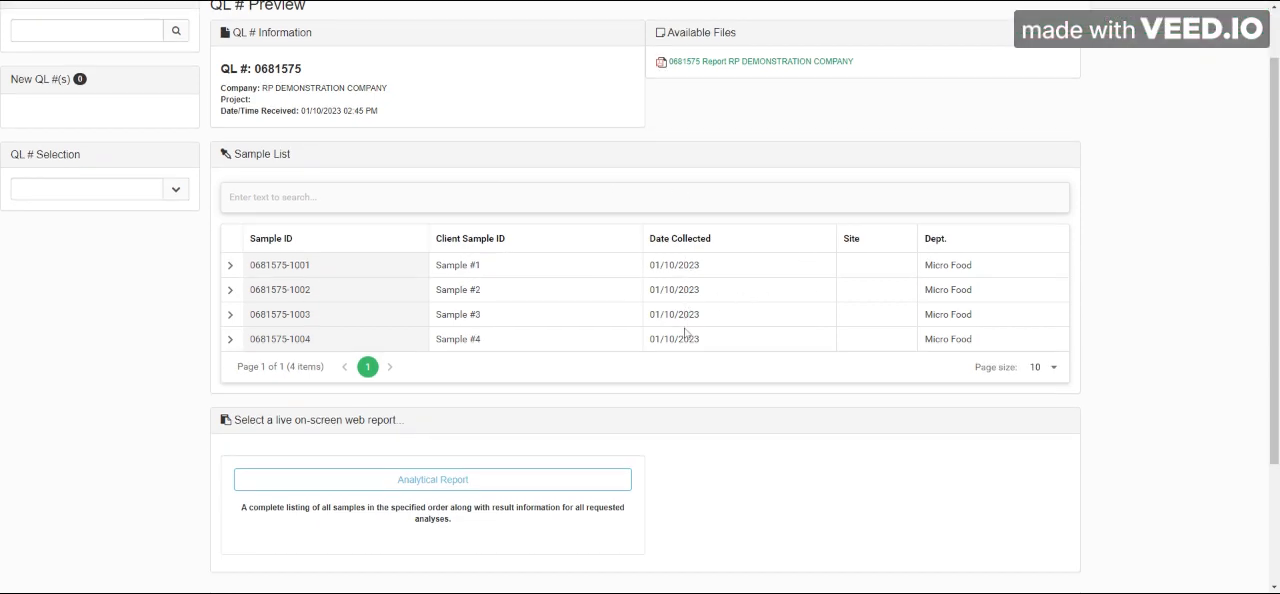
left_click(414, 485)
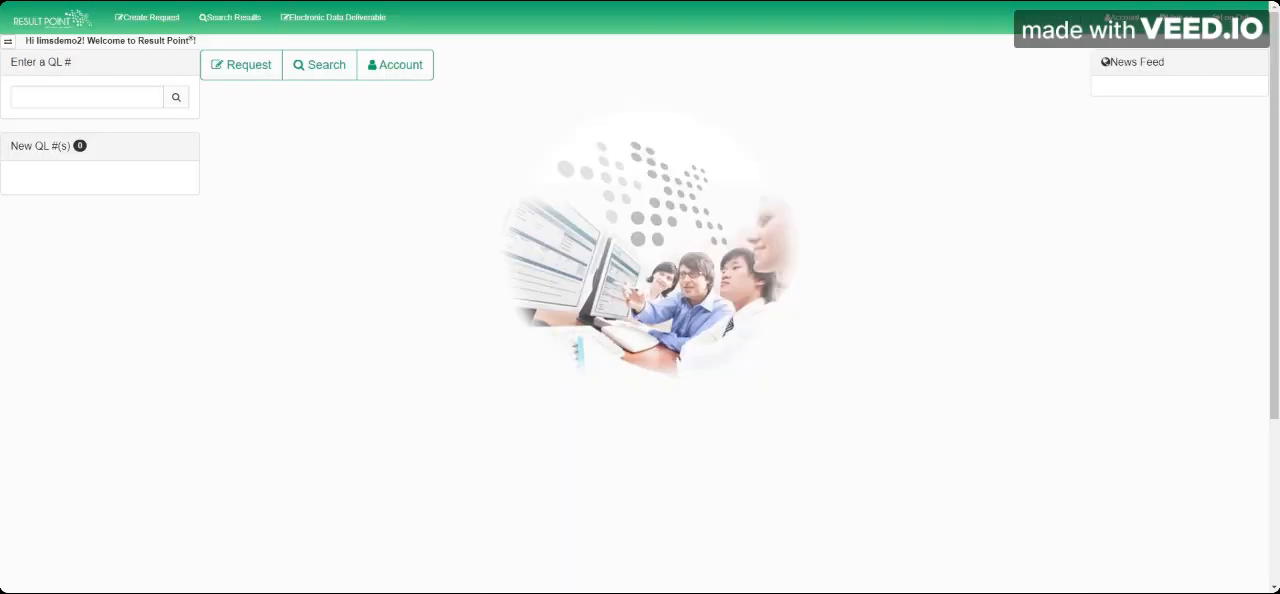
Step: Create a request for RP DEMONSTRATION COMPANY and select the company's contact name
left_click(228, 62)
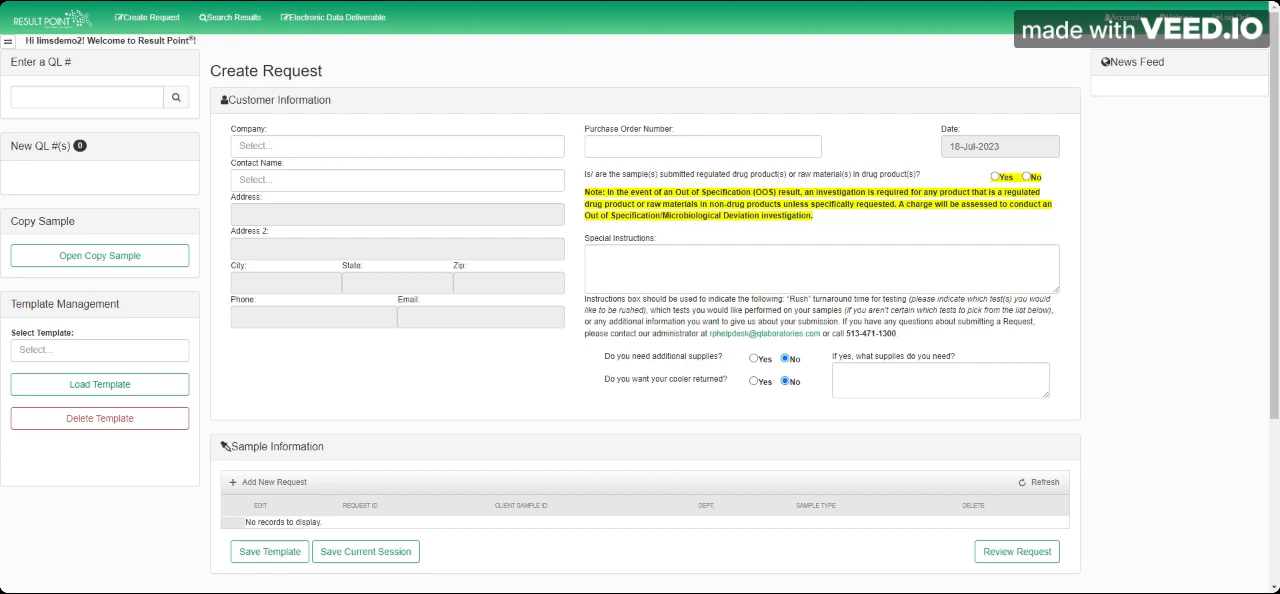
left_click(318, 146)
left_click(321, 186)
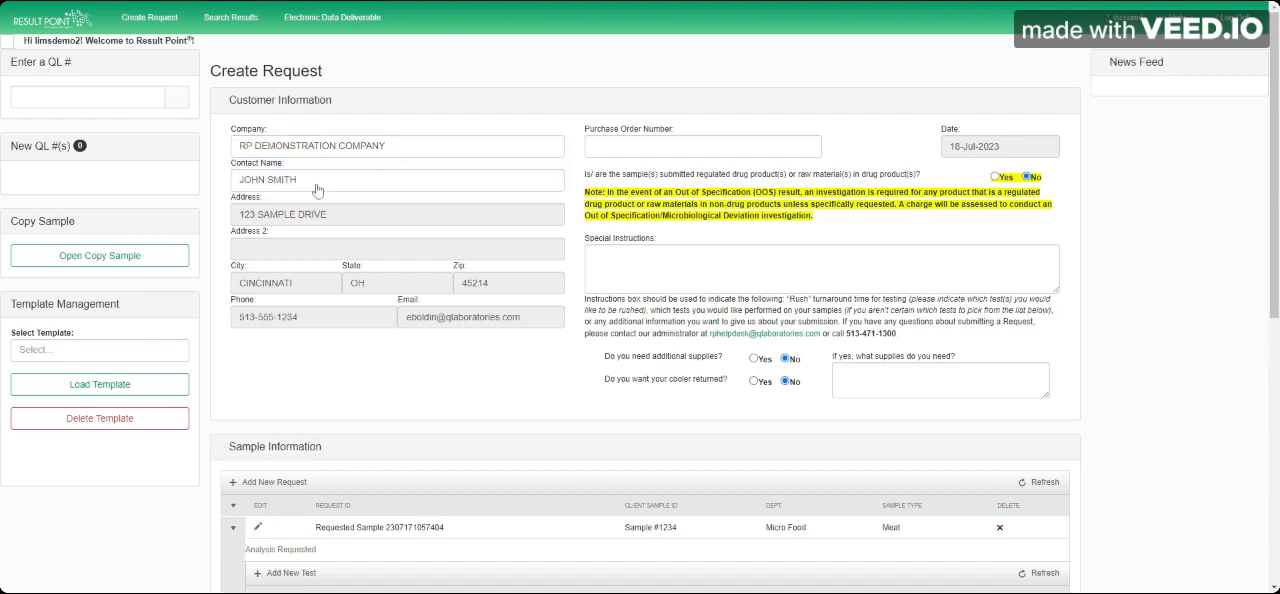
left_click(318, 180)
left_click(314, 288)
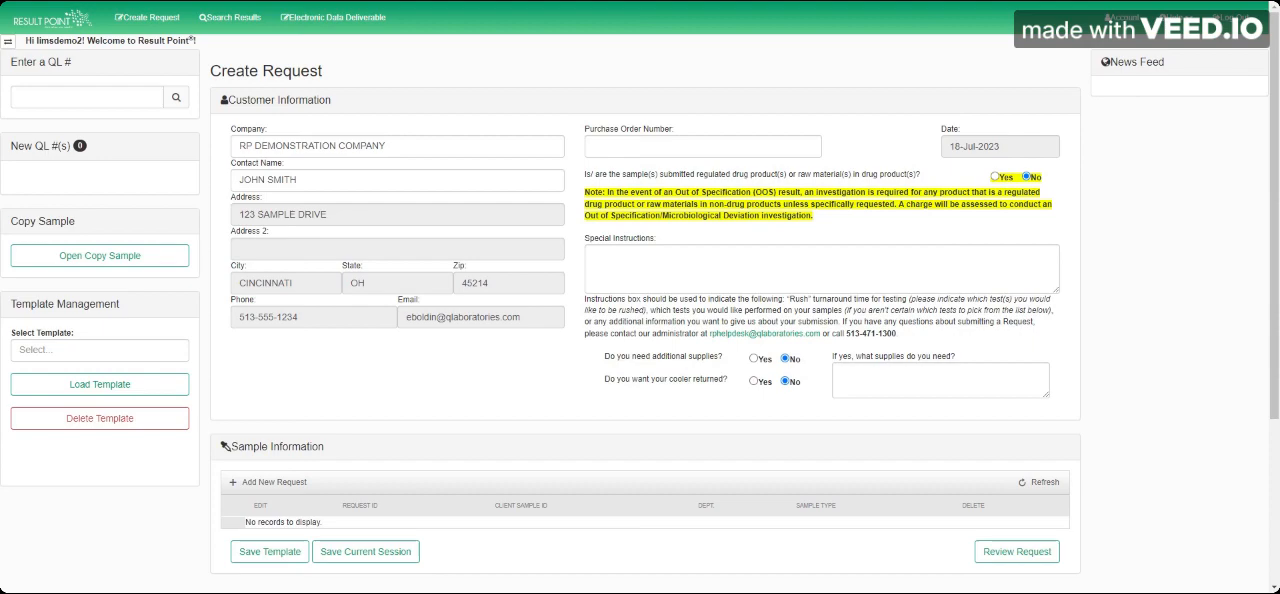
Step: Start a new sample entry with client sample ID "Sample #123" and department Micro Food
scroll(368, 357, "down", 1)
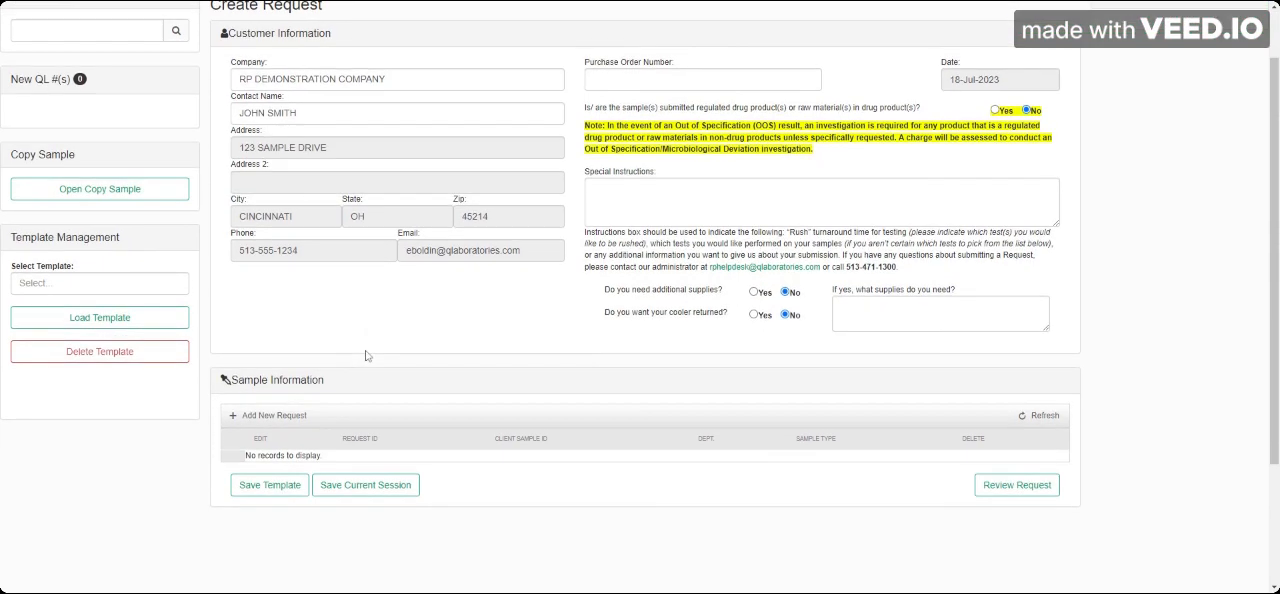
left_click(277, 418)
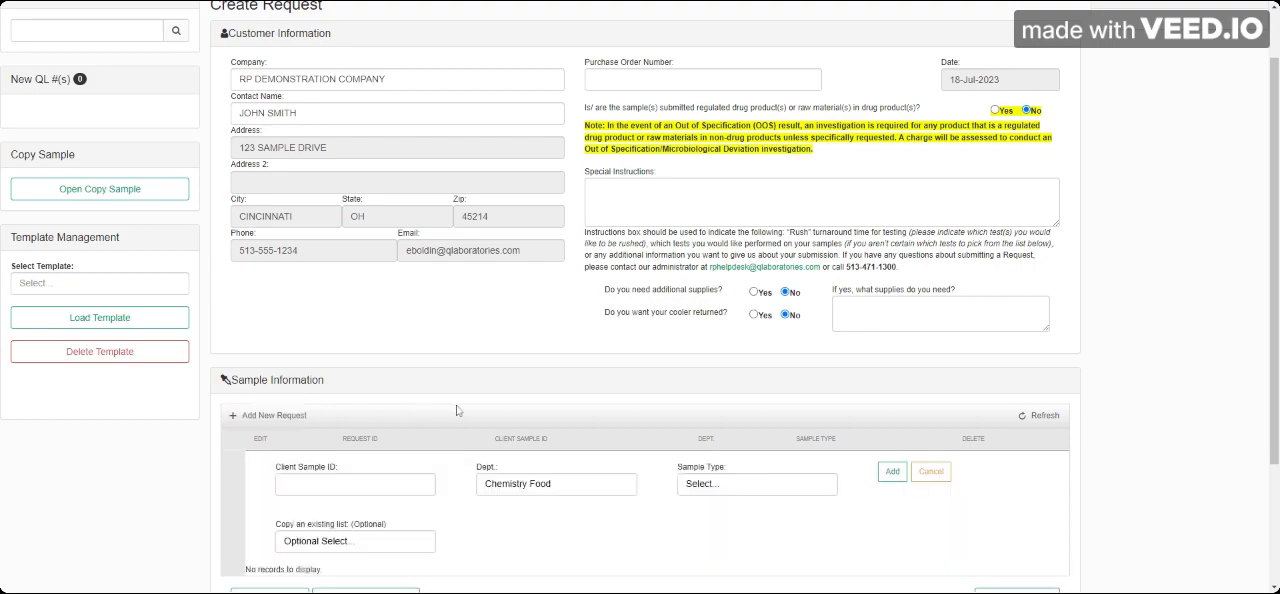
scroll(534, 406, "down", 2)
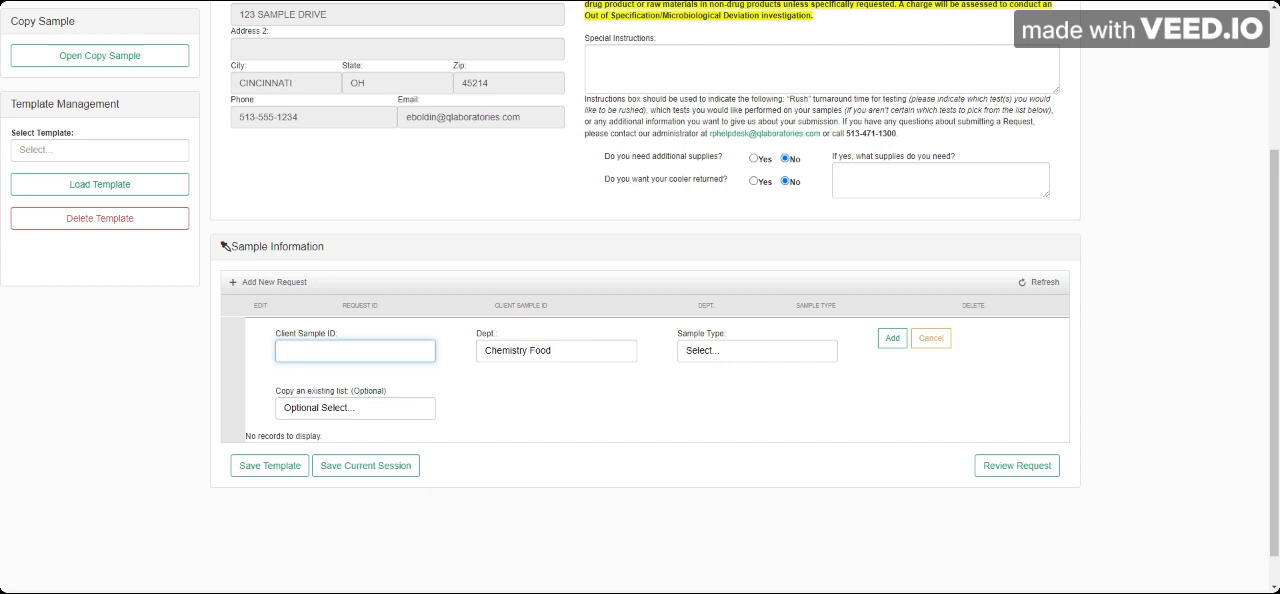
type("Sample #123")
left_click(579, 355)
left_click(571, 424)
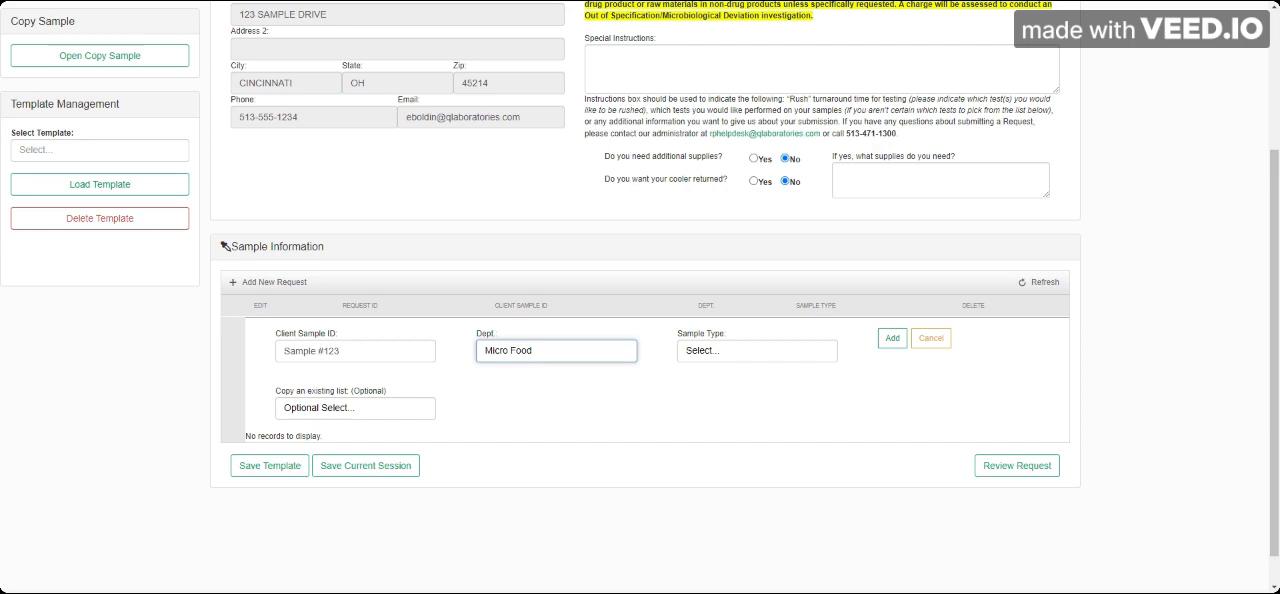
Step: Set the sample type to Meat and add the sample to the request
left_click(757, 350)
scroll(767, 455, "down", 2)
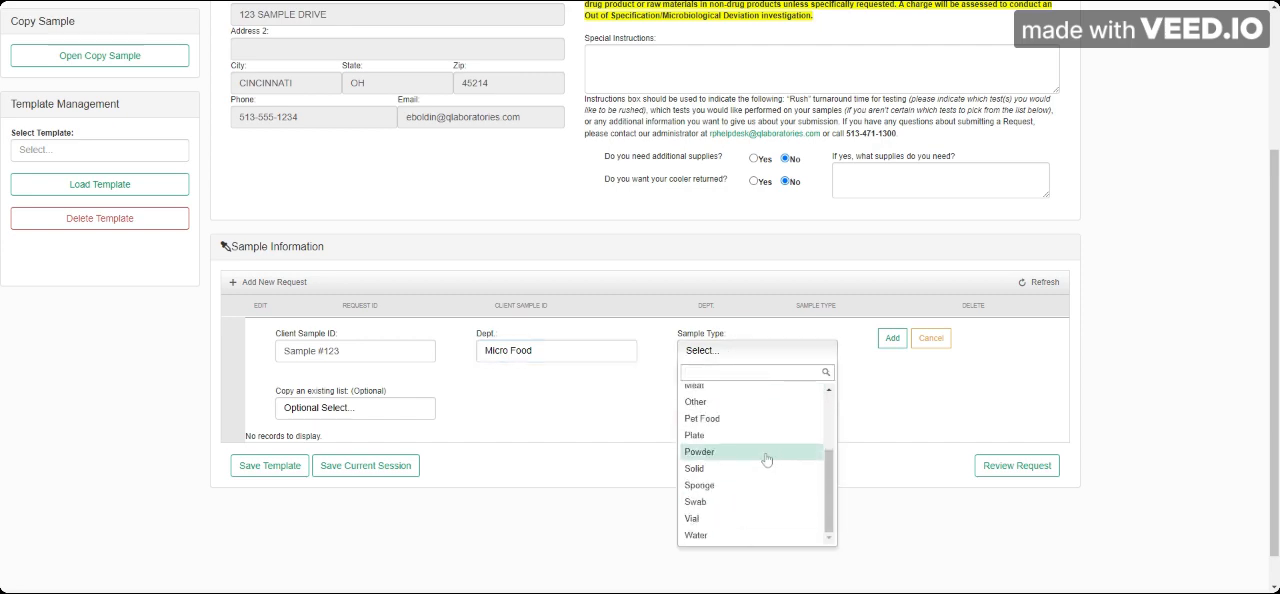
scroll(767, 458, "up", 2)
left_click(765, 491)
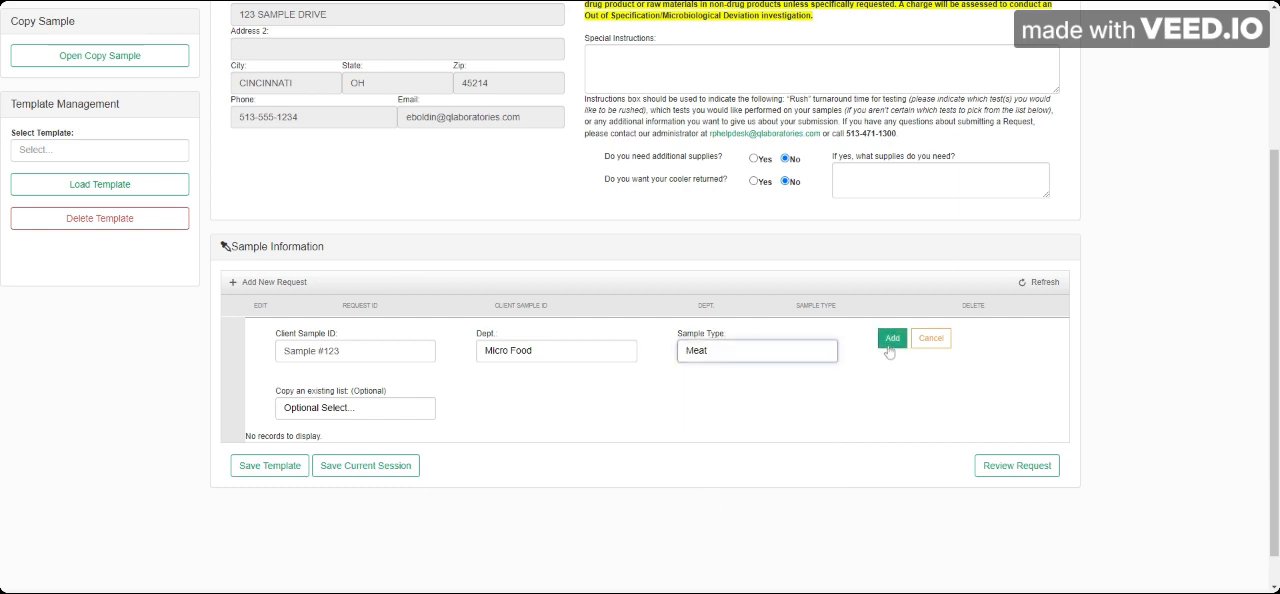
left_click(891, 339)
left_click(890, 342)
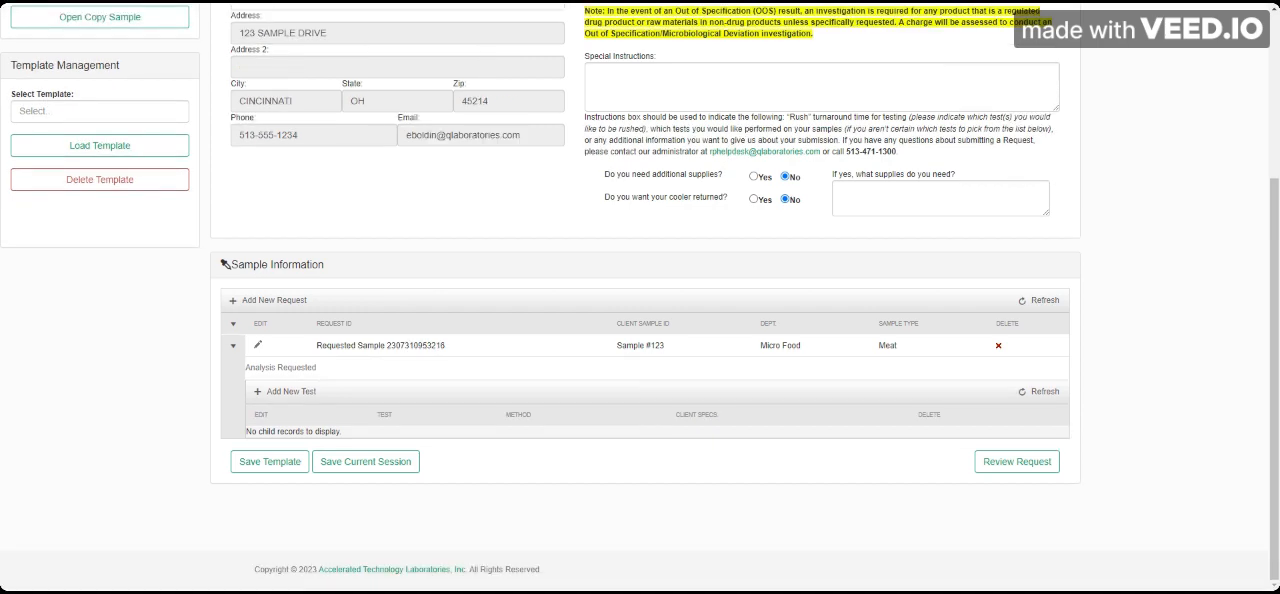
Step: Add the test Salmonella - Solus with method AOAC PTM #101802 (sponge) to Sample #123
left_click(291, 393)
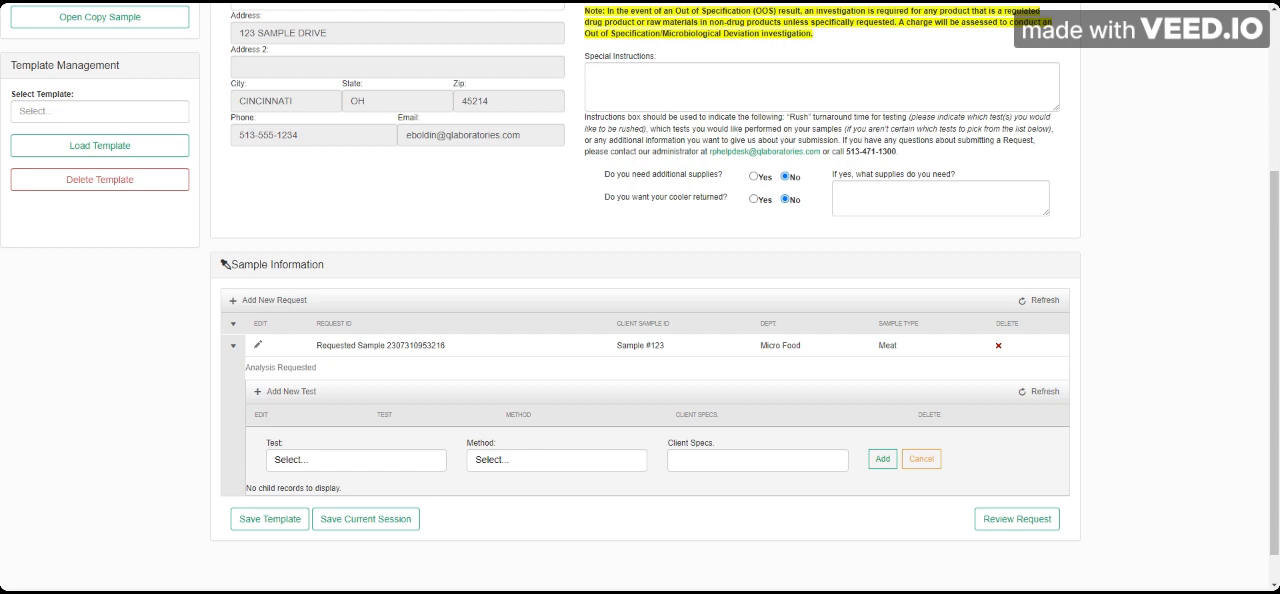
left_click(390, 462)
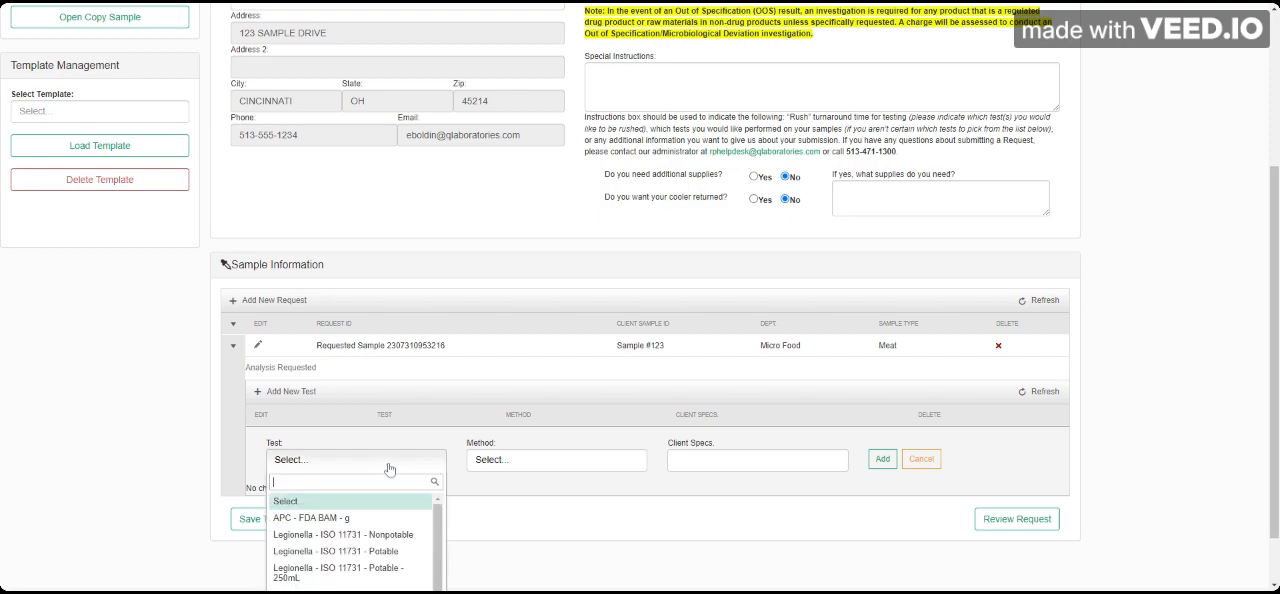
scroll(416, 545, "down", 2)
scroll(416, 545, "down", 5)
left_click(420, 531)
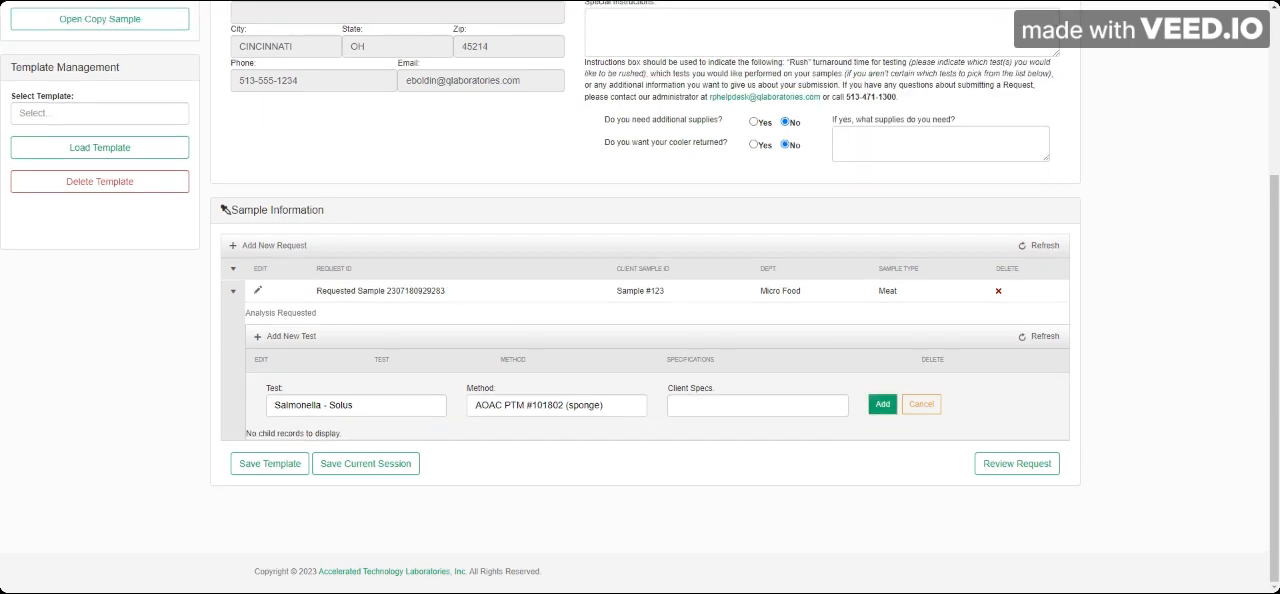
left_click(880, 406)
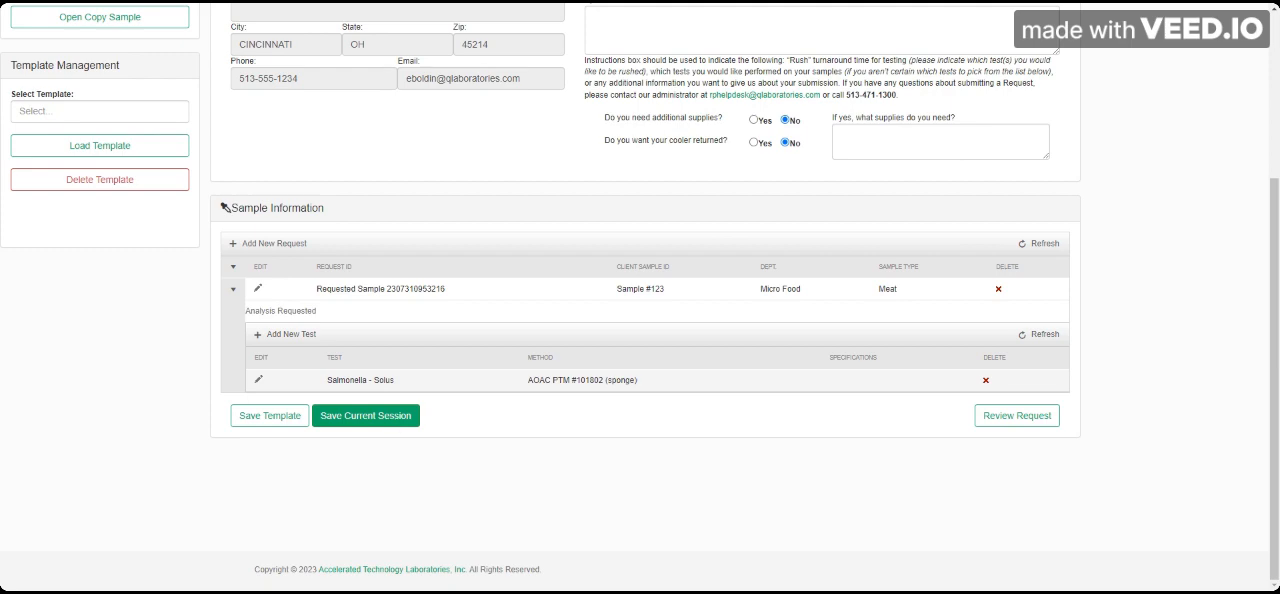
Step: Save the current session of the request
left_click(392, 416)
scroll(545, 428, "down", 1)
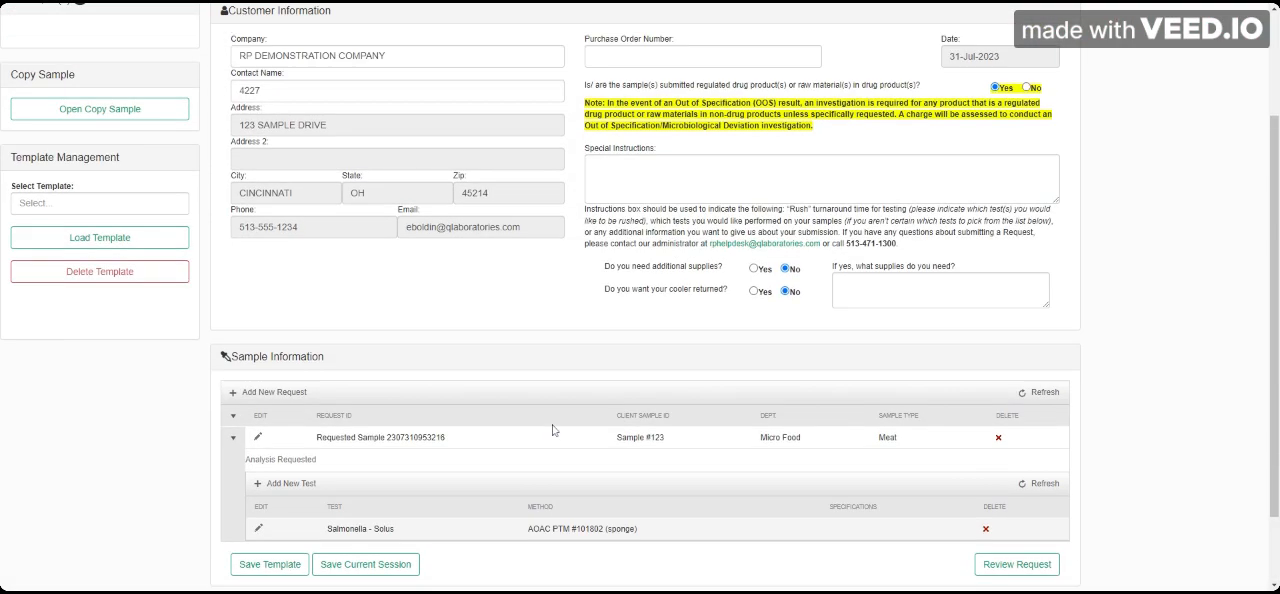
scroll(552, 430, "up", 1)
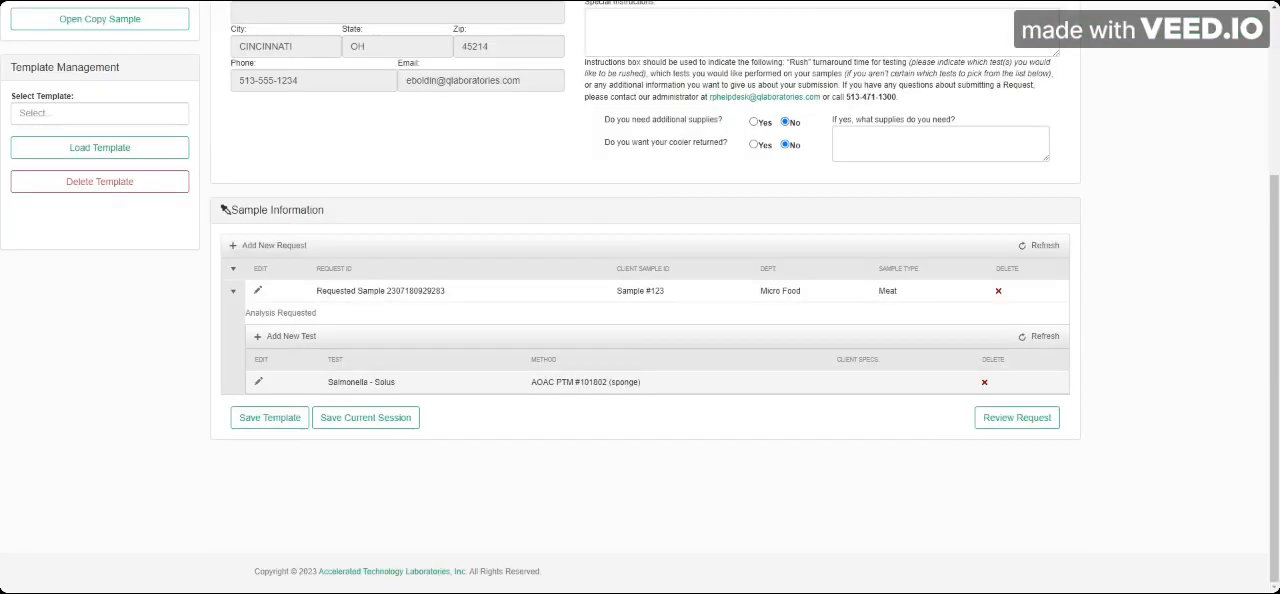
Step: Add a new sample to the request by copying the existing Sample #1 list
left_click(254, 250)
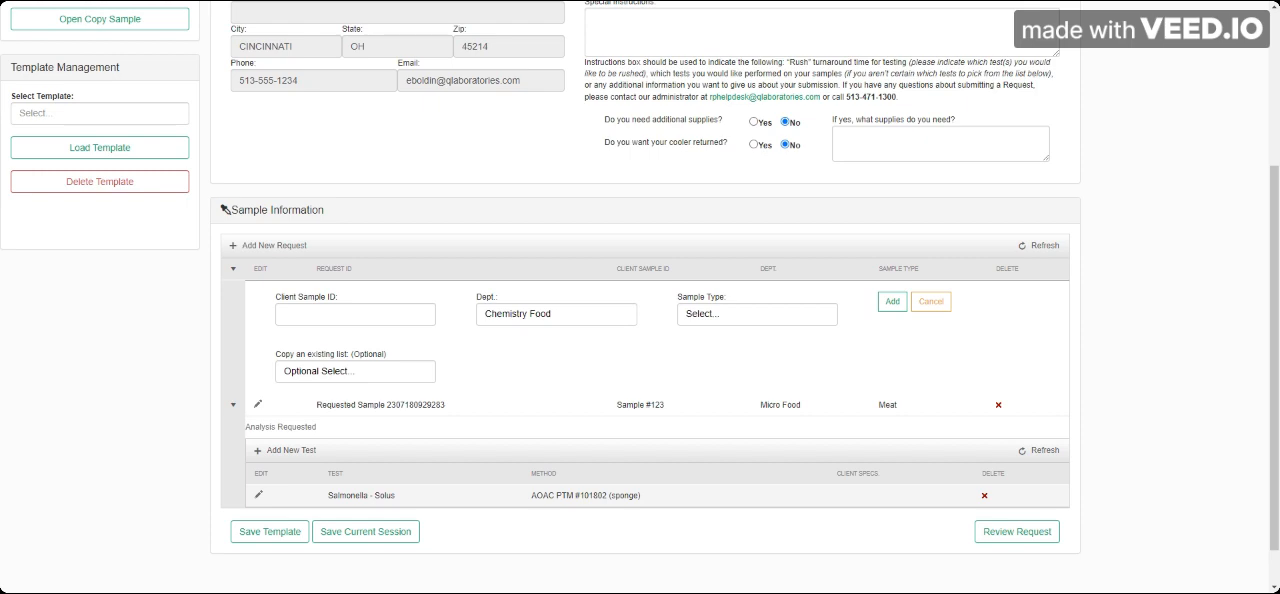
left_click(332, 376)
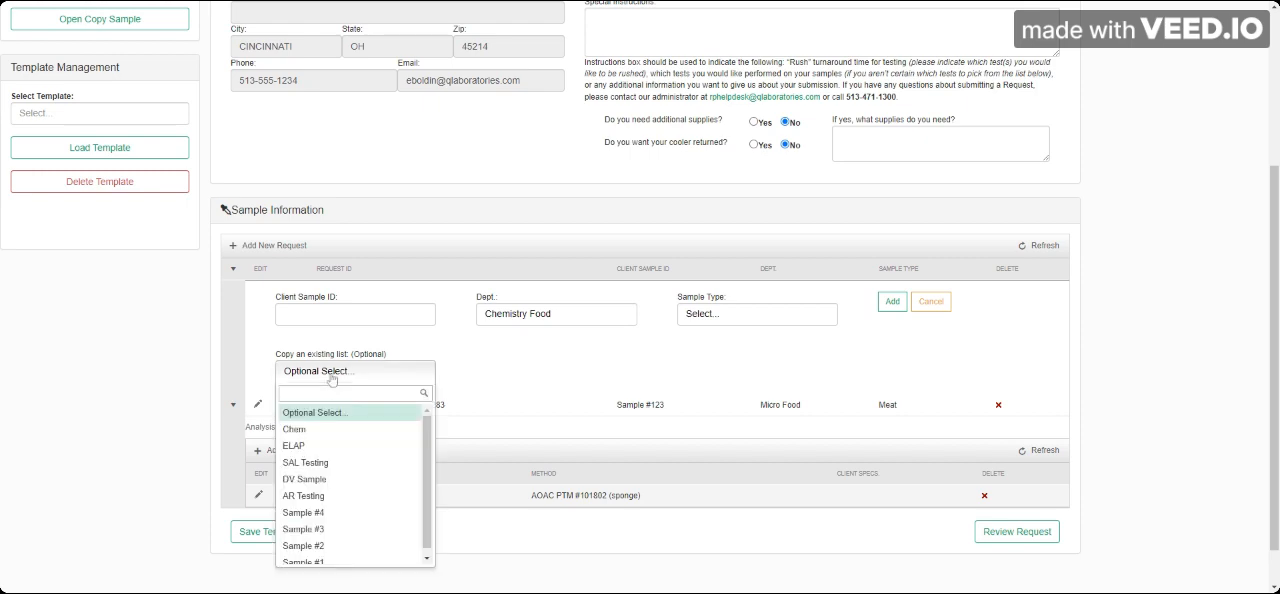
type("sample")
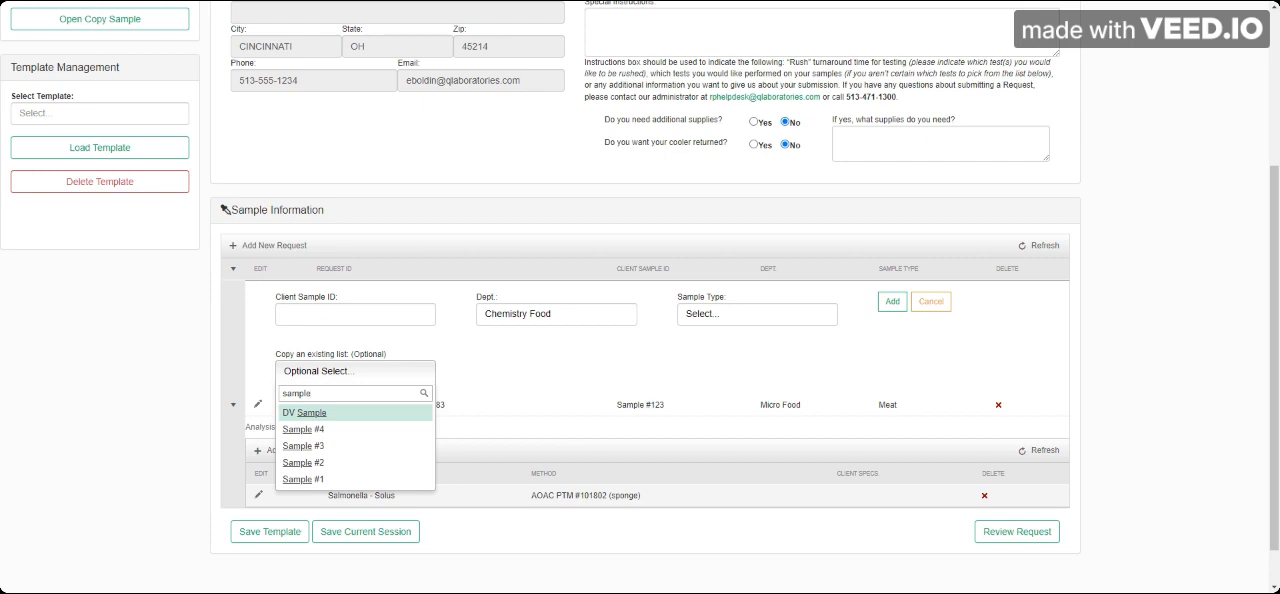
key("BackSpace")
key("BackSpace")
key("BackSpace")
key("BackSpace")
key("BackSpace")
key("BackSpace")
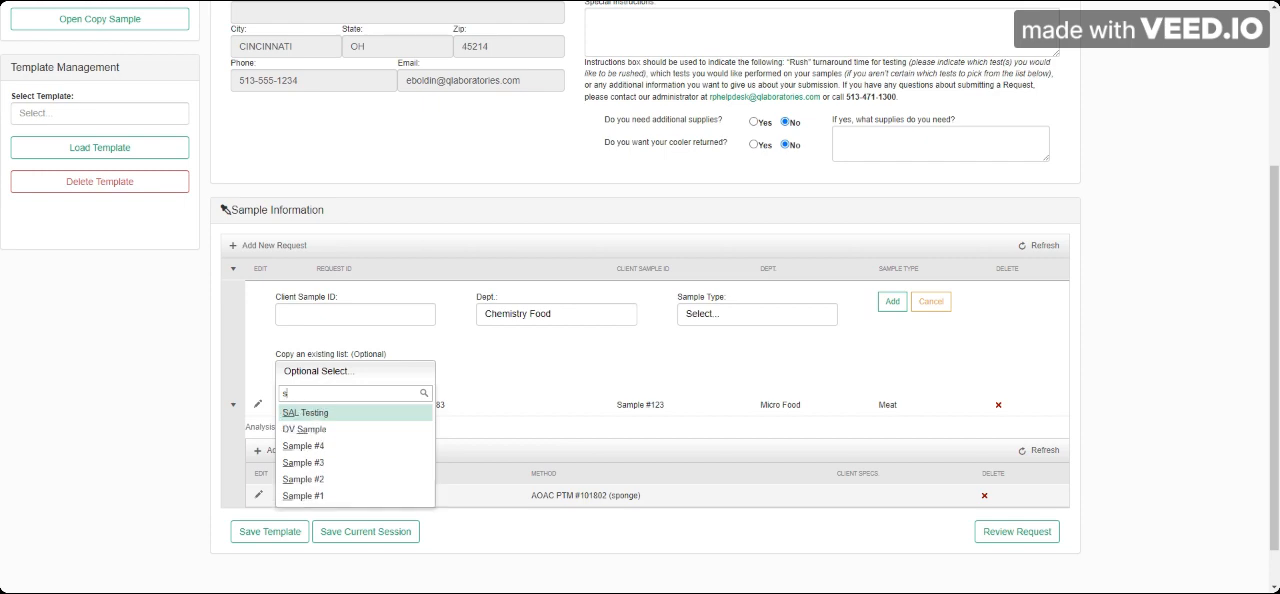
scroll(346, 458, "down", 1)
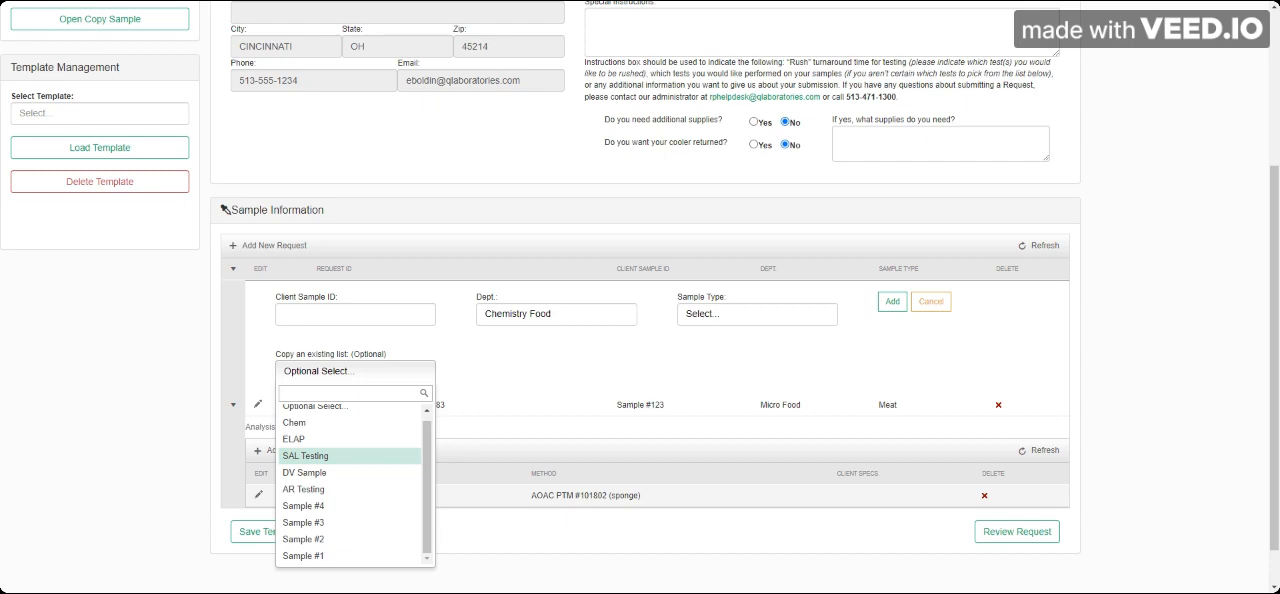
left_click(333, 557)
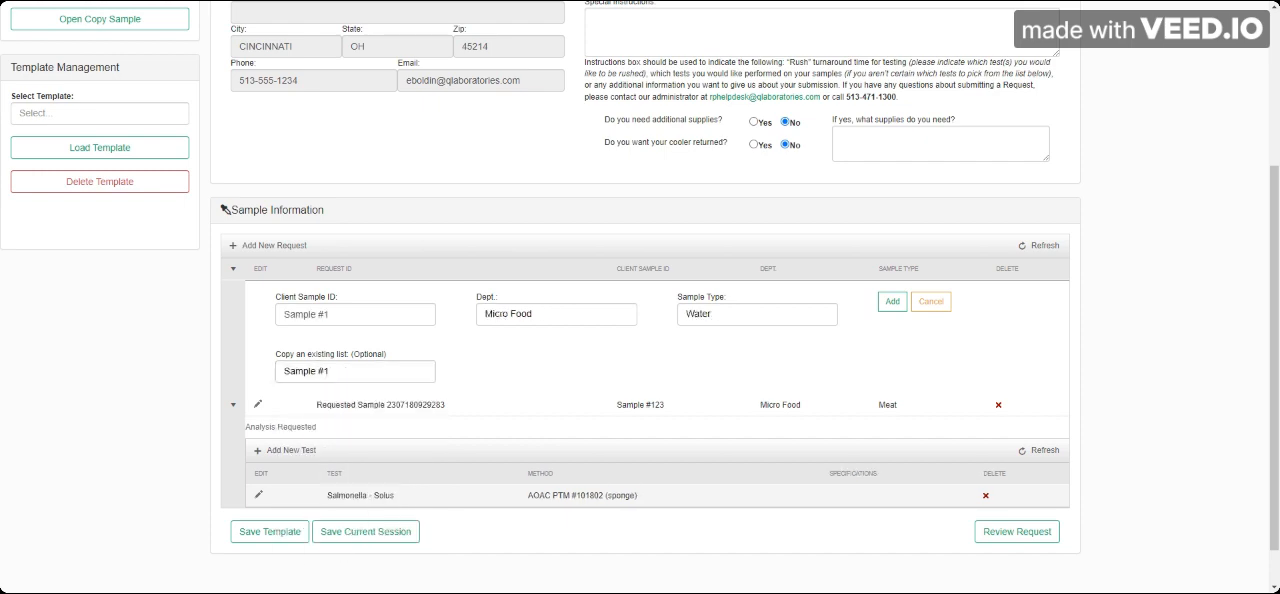
left_click(888, 302)
left_click(893, 301)
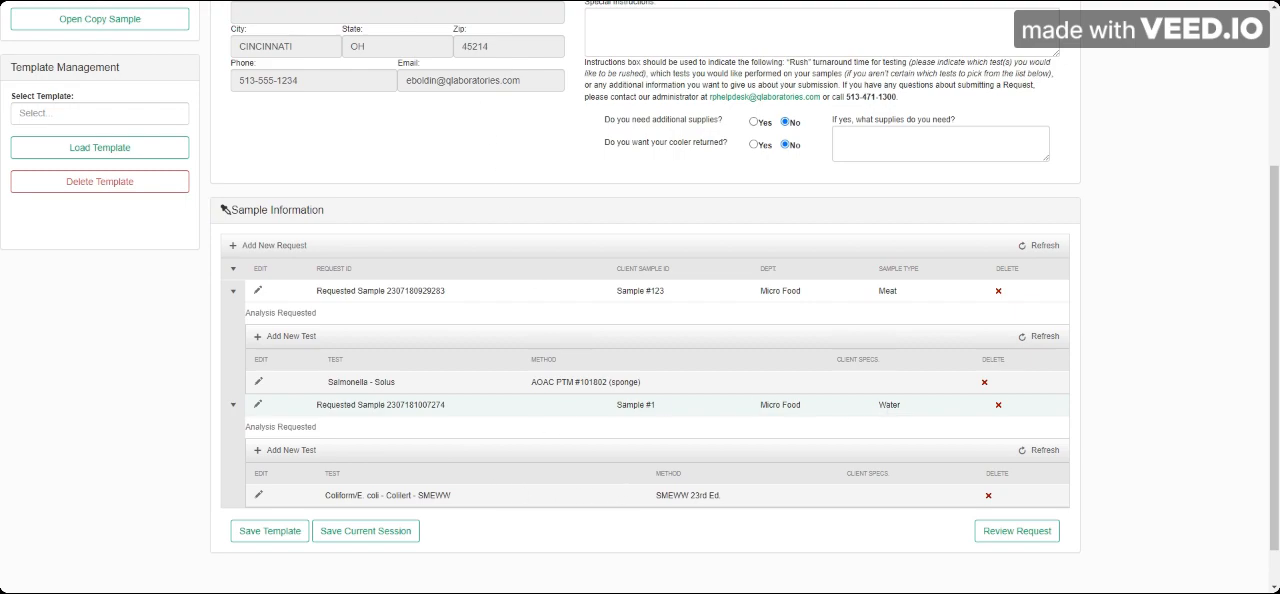
Step: Copy Sample #123 with a quantity of 2, including its client sample ID, sample type, tests and client specs
scroll(640, 300, "up", 3)
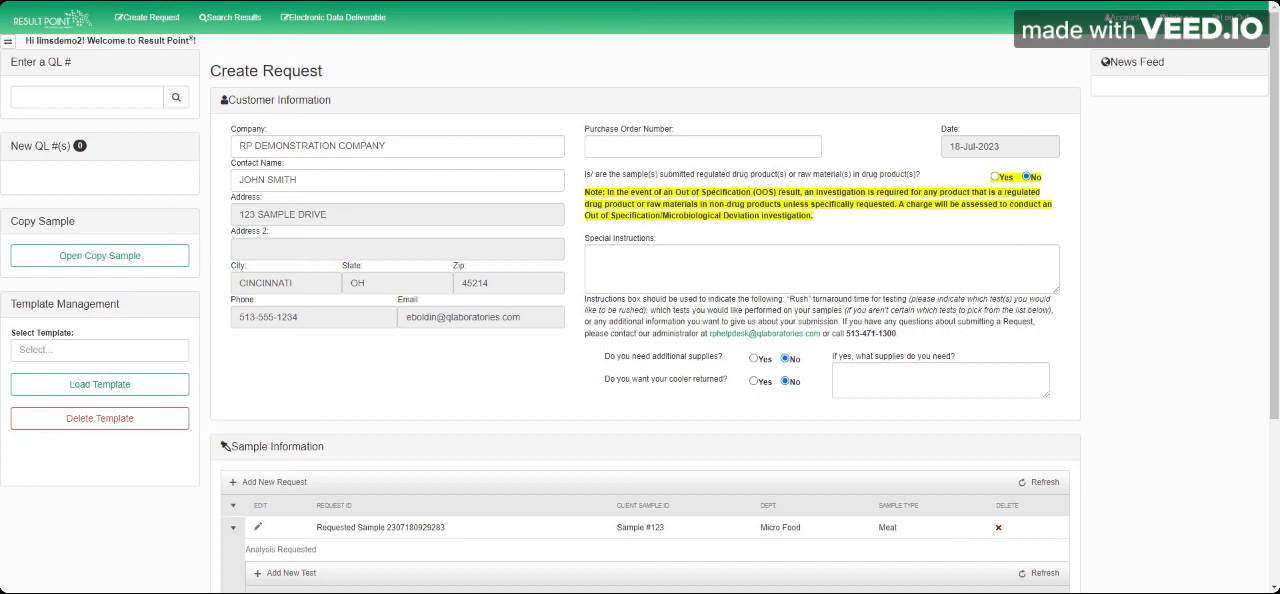
scroll(400, 406, "down", 2)
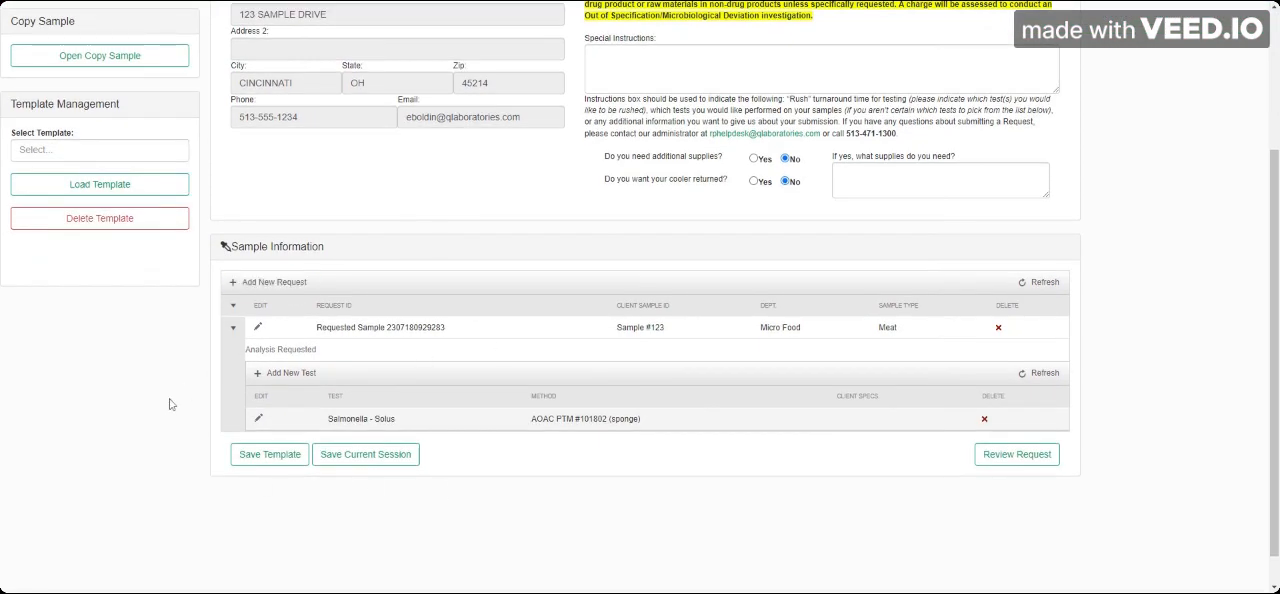
left_click(99, 62)
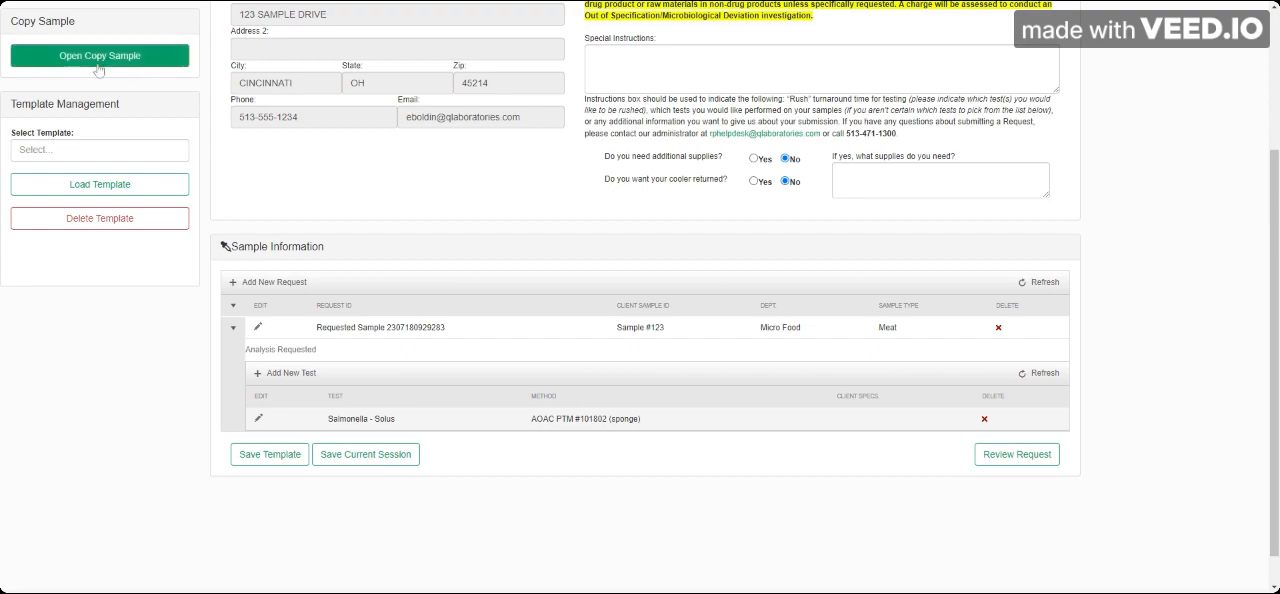
left_click(99, 62)
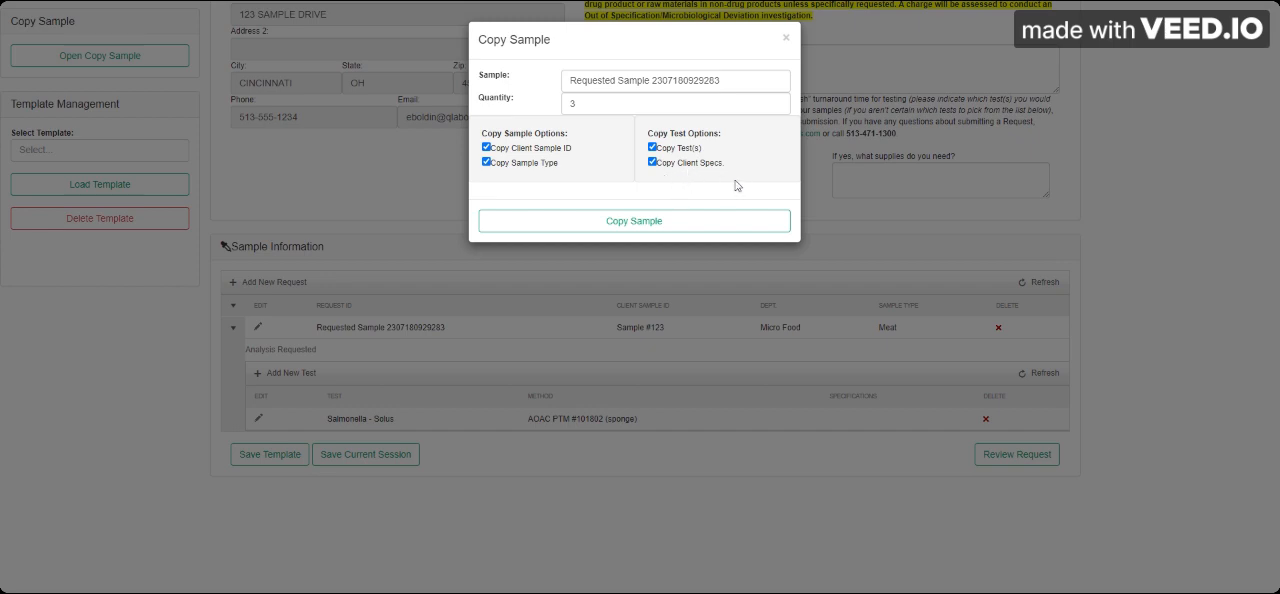
left_click(777, 107)
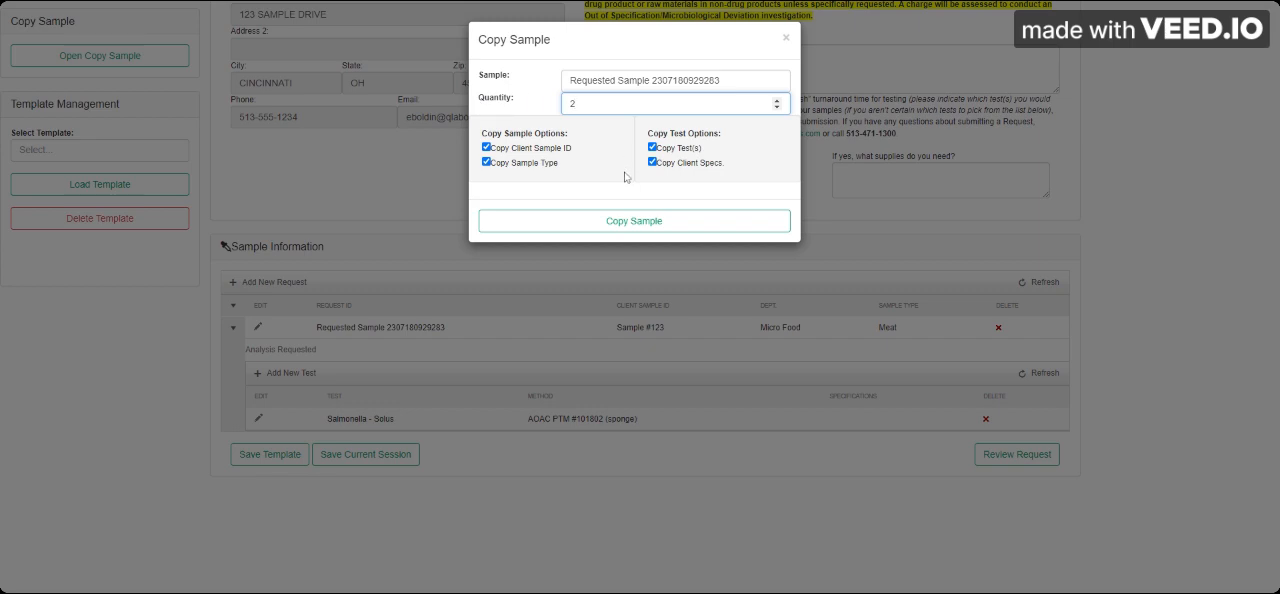
left_click(679, 221)
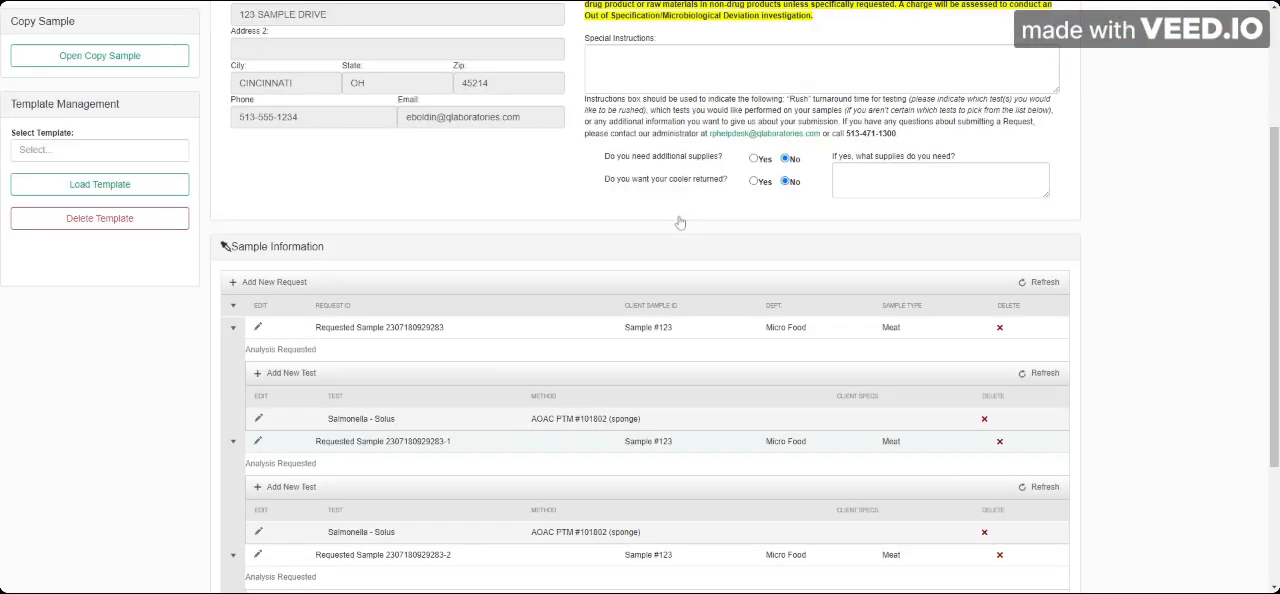
Step: Open the original Sample #123 entry for editing and cancel the edit
scroll(590, 288, "down", 2)
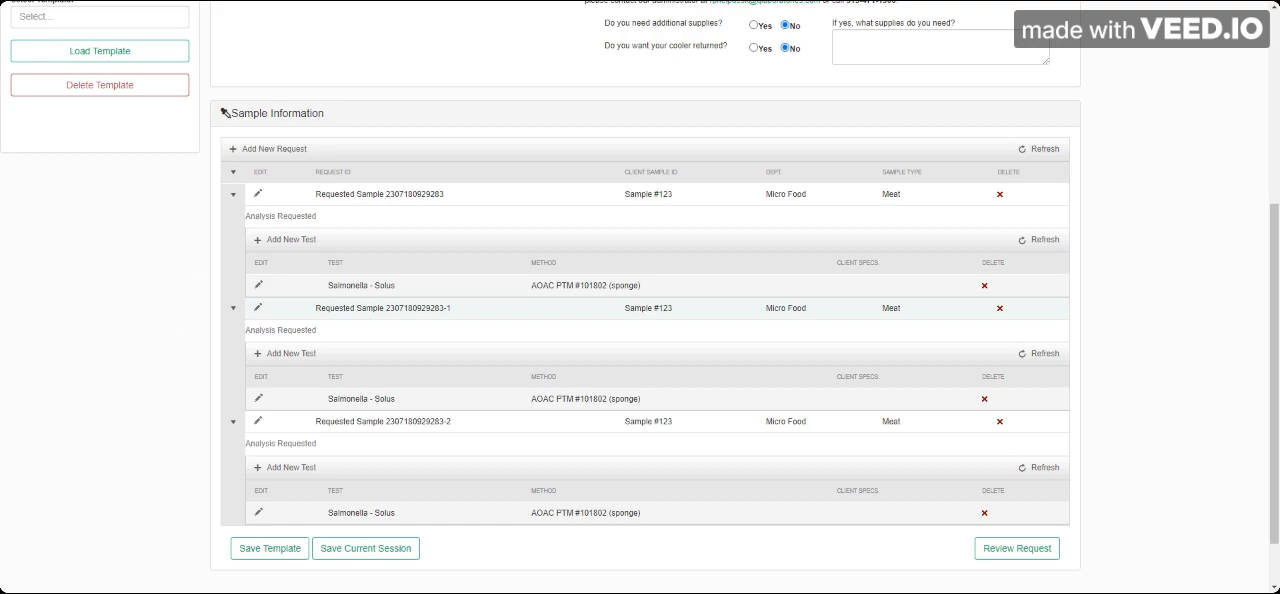
scroll(153, 491, "up", 5)
scroll(153, 491, "down", 2)
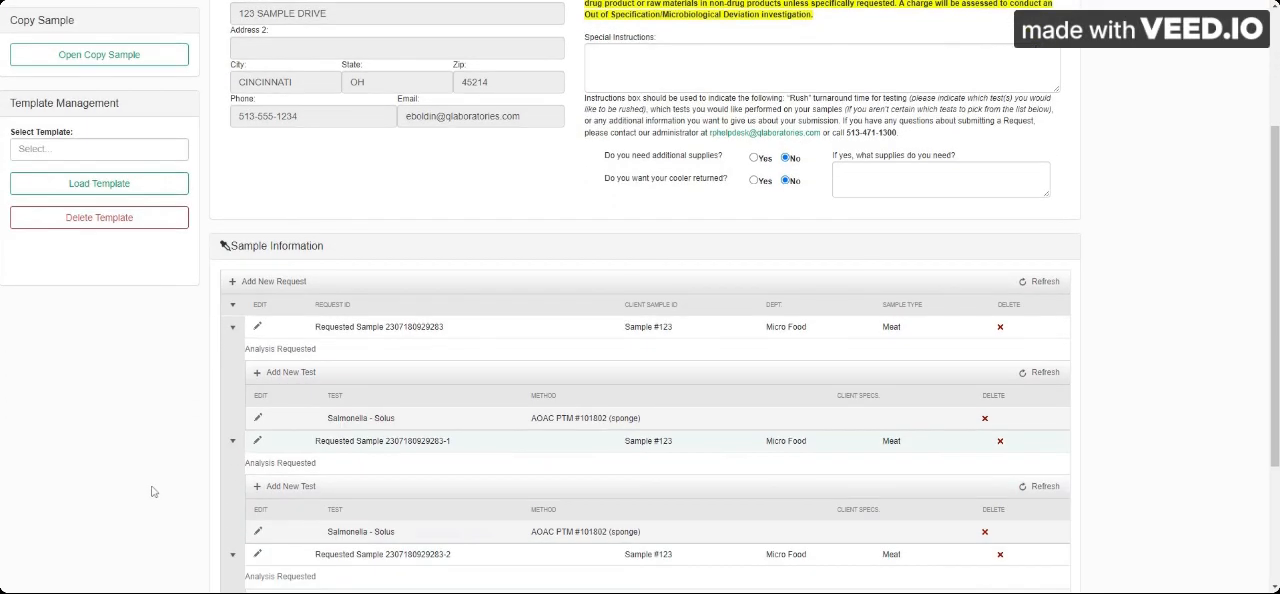
scroll(153, 491, "down", 1)
scroll(1144, 286, "down", 2)
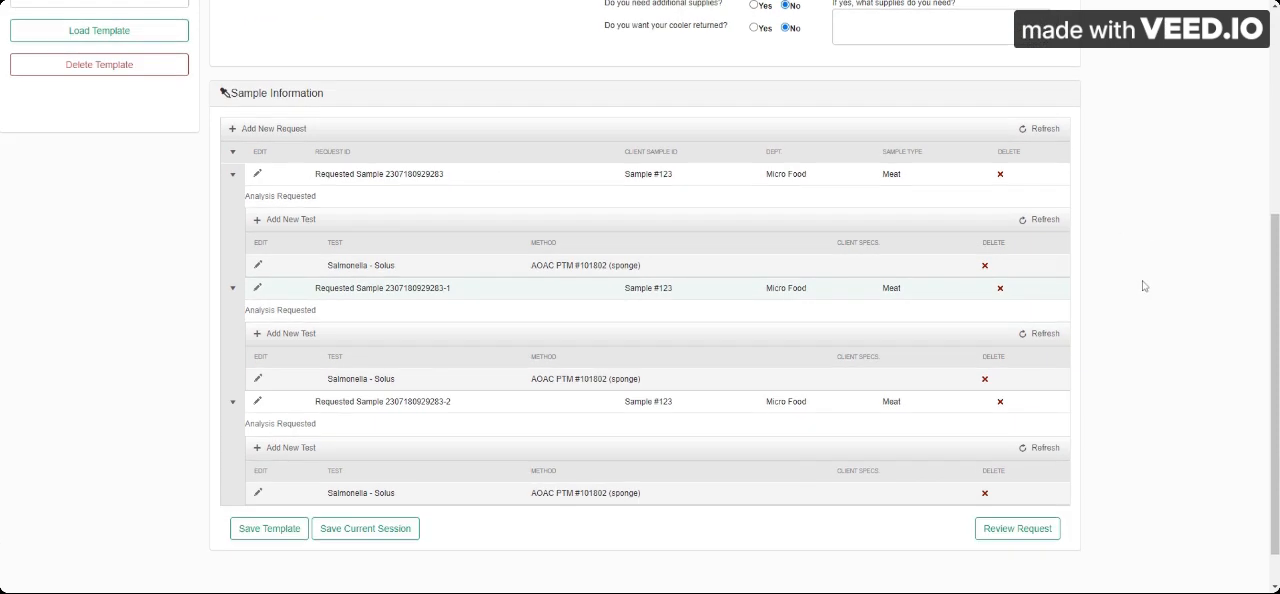
scroll(1144, 286, "down", 1)
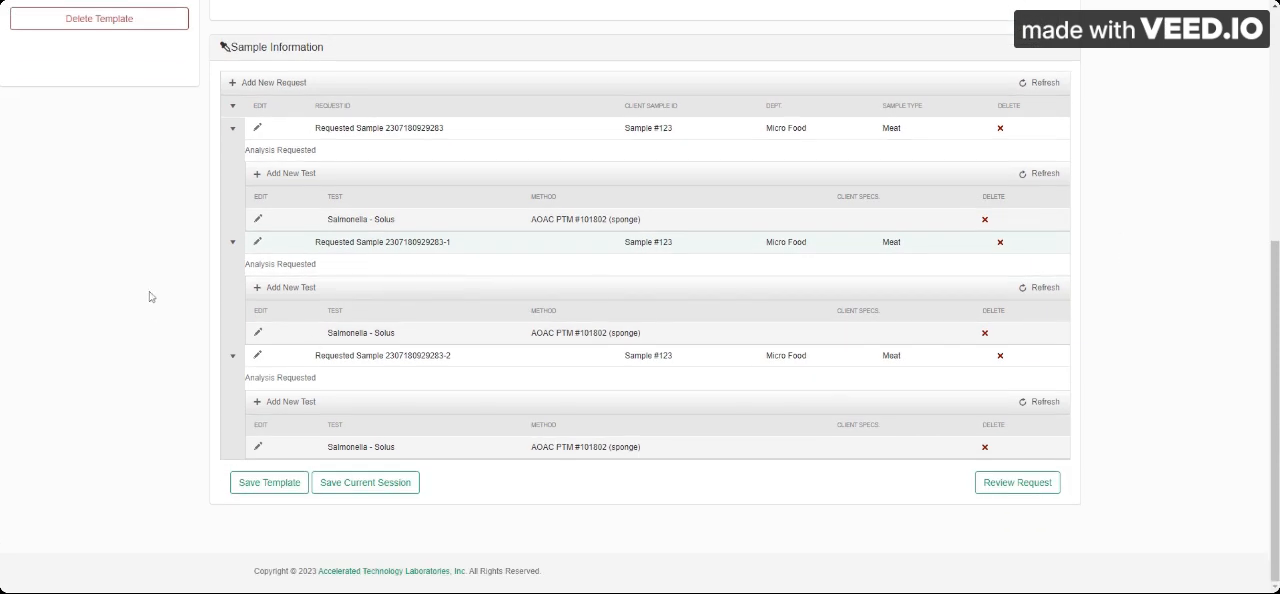
left_click(258, 129)
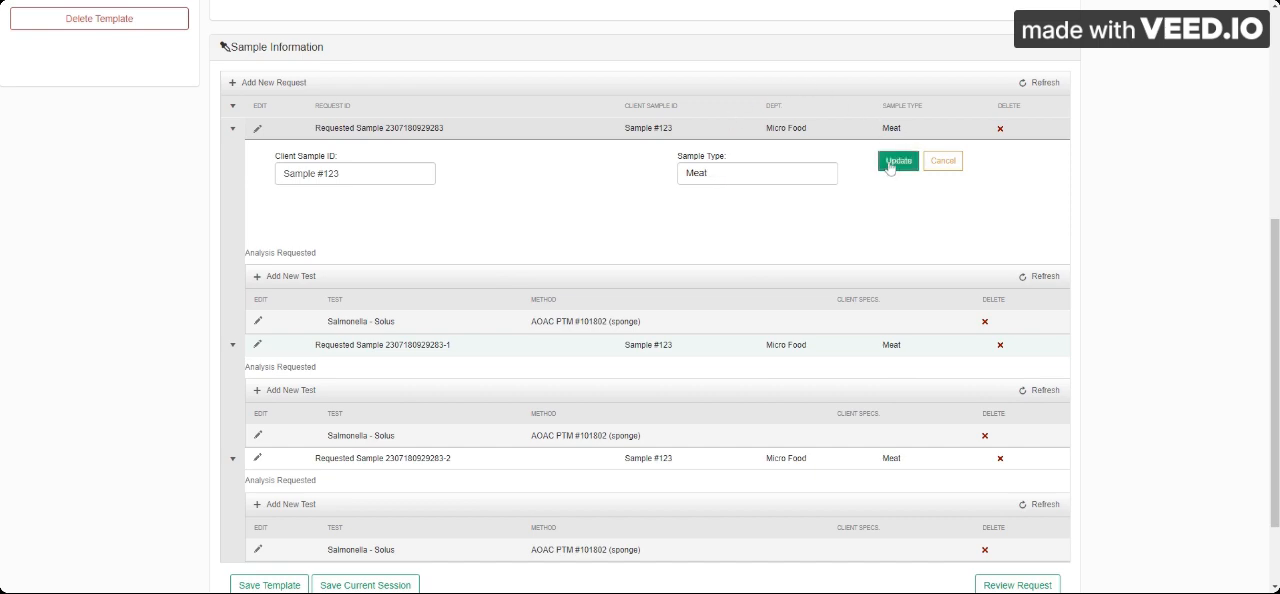
left_click(938, 166)
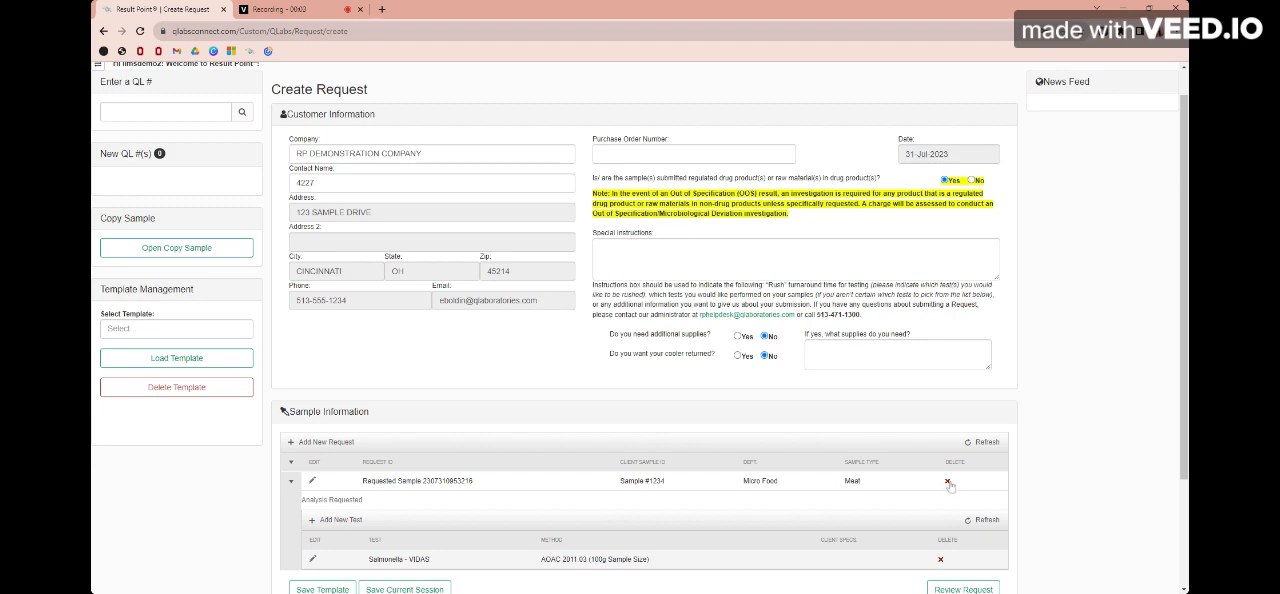
Step: Start deleting the Sample #1234 entry and cancel the deletion
left_click(947, 481)
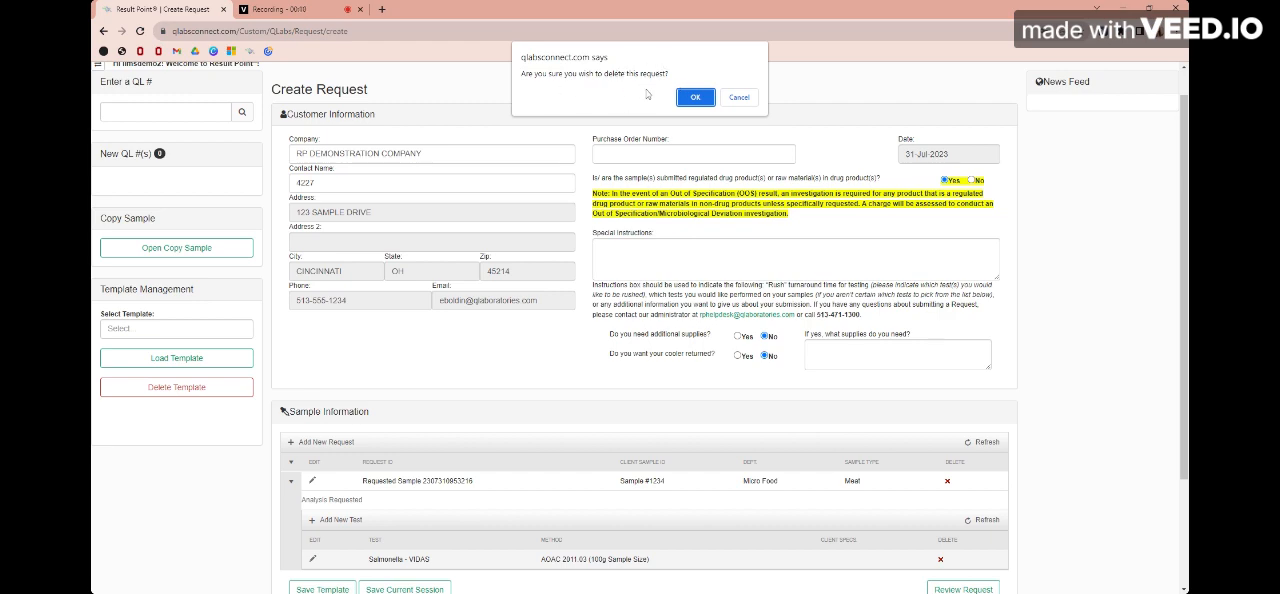
left_click(752, 101)
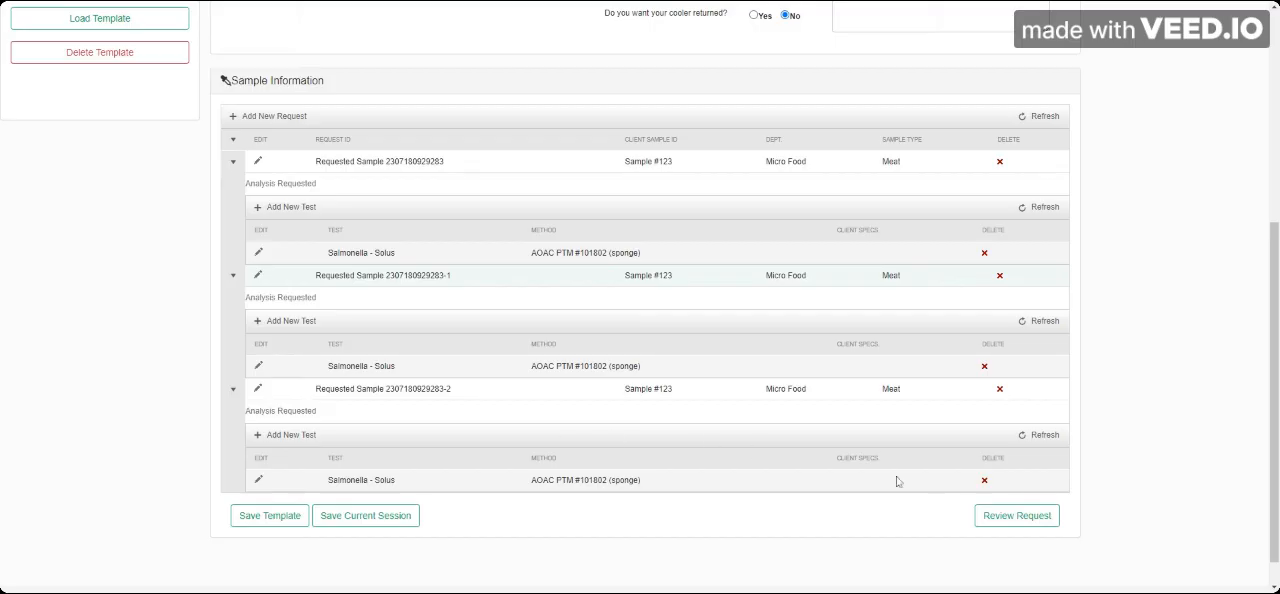
Step: Review the sample submission form, and submit the request
left_click(1013, 516)
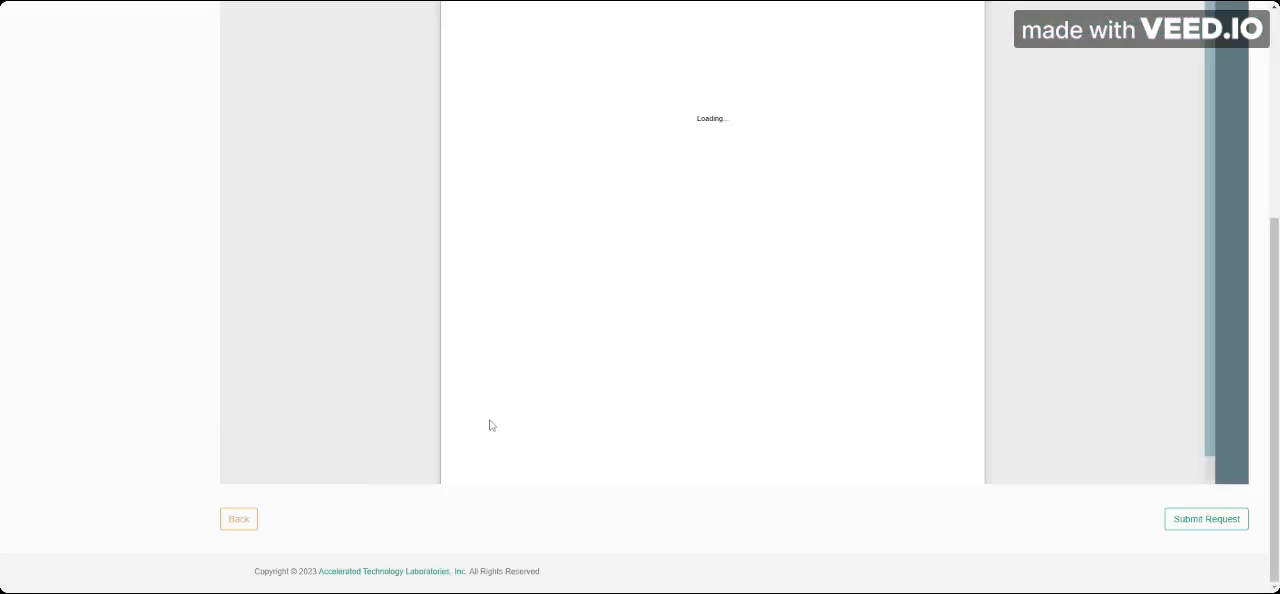
scroll(275, 342, "up", 3)
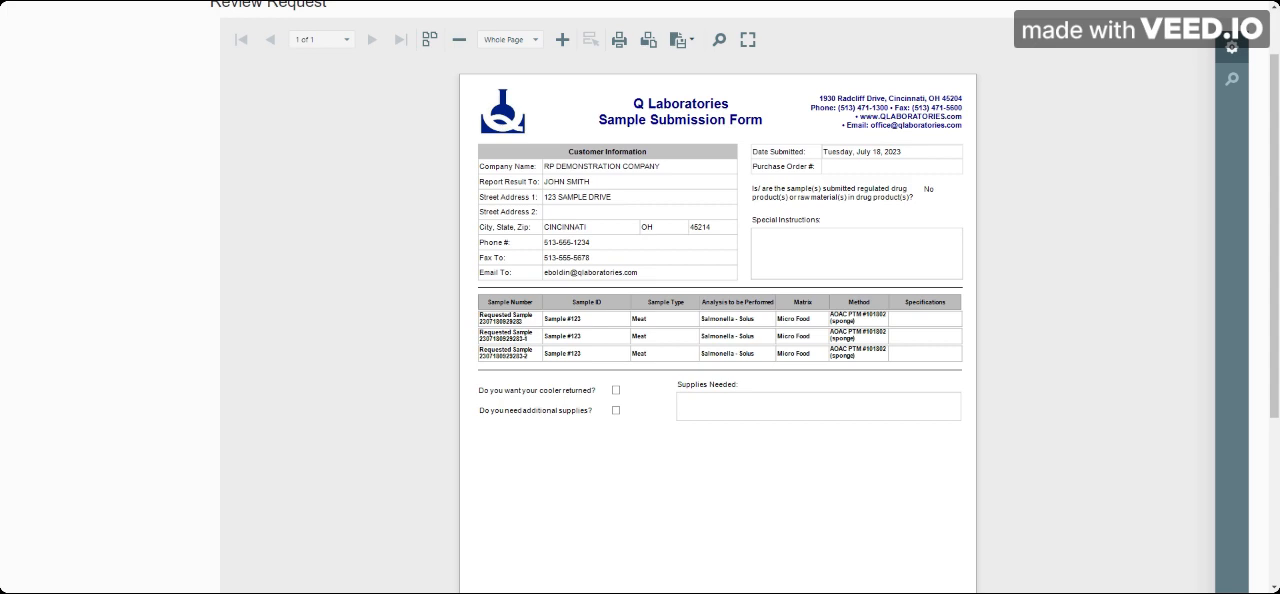
scroll(320, 308, "down", 5)
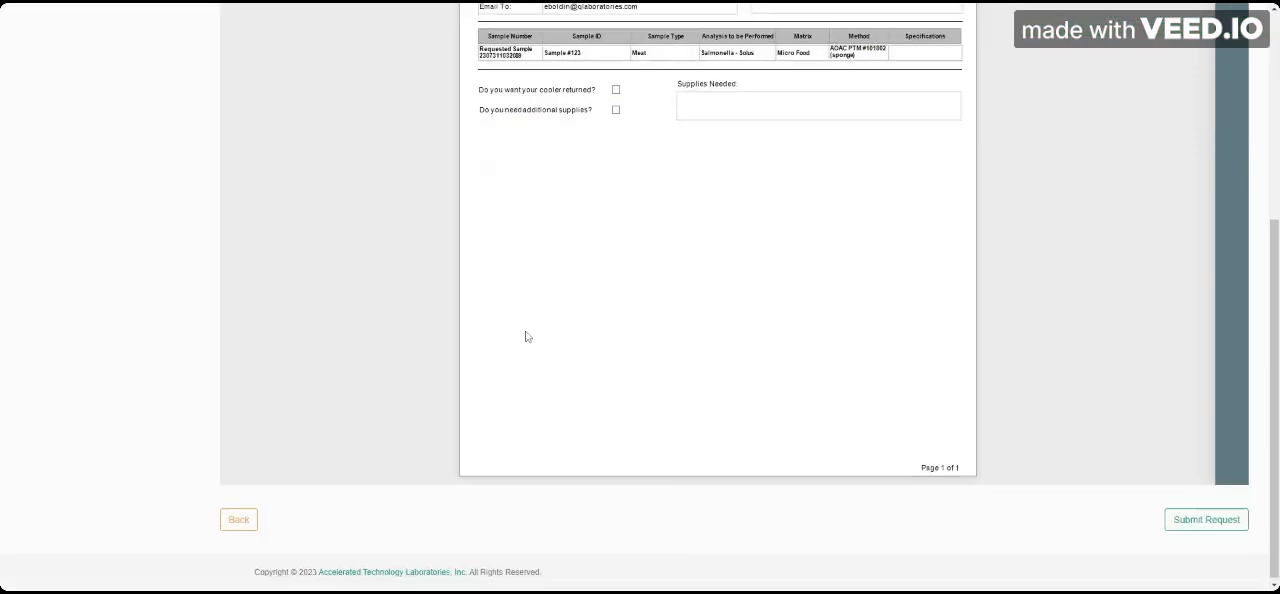
left_click(1193, 527)
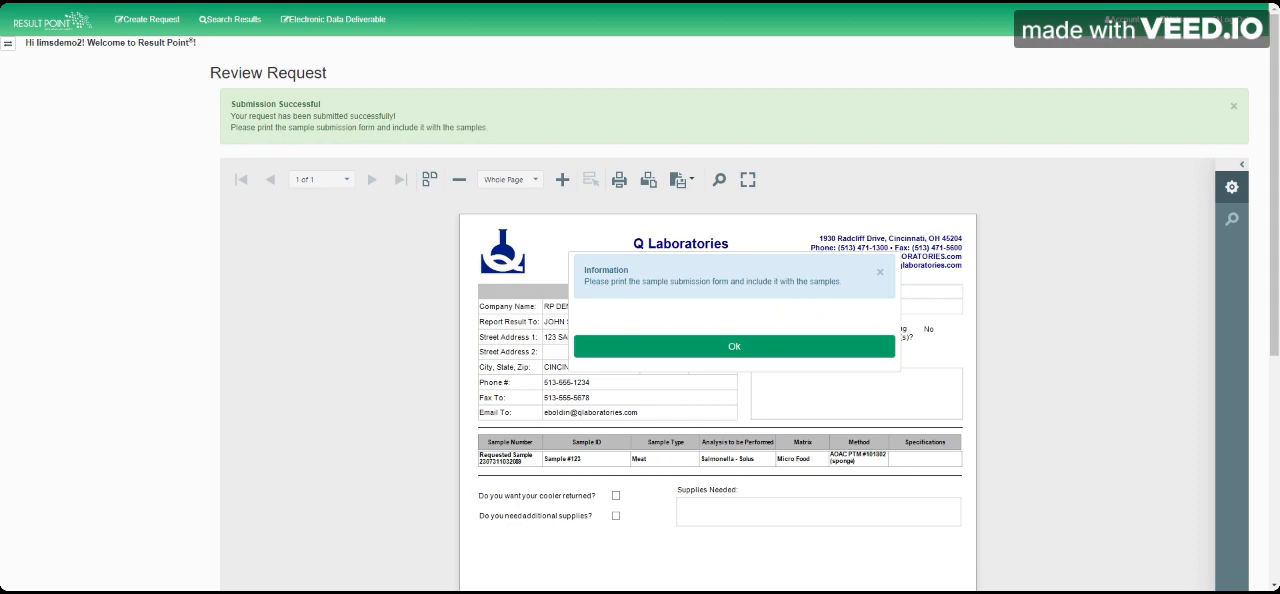
left_click(632, 347)
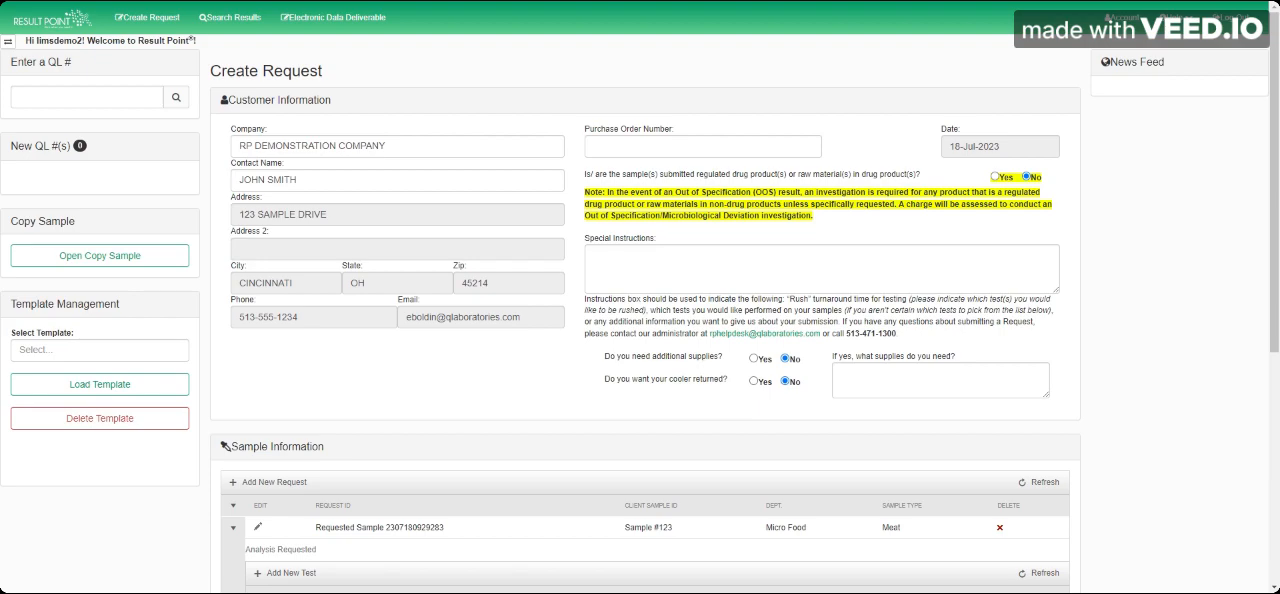
Step: Save the request with its Sample #123 entries as a template named "Micro Food"
scroll(360, 340, "down", 2)
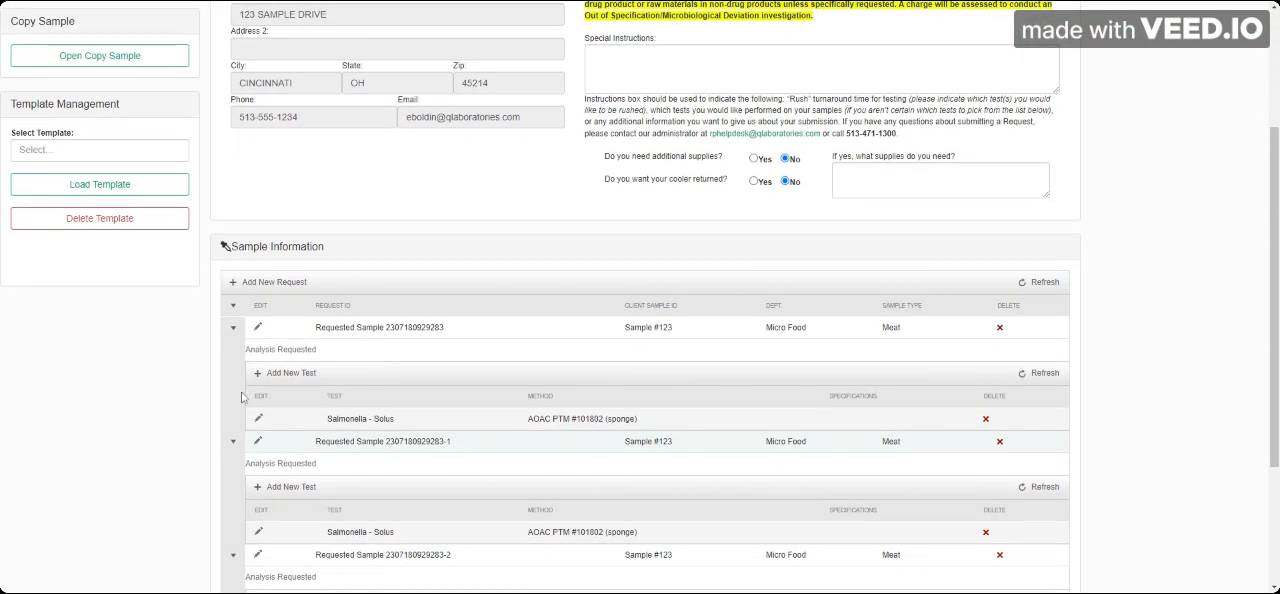
scroll(94, 423, "down", 2)
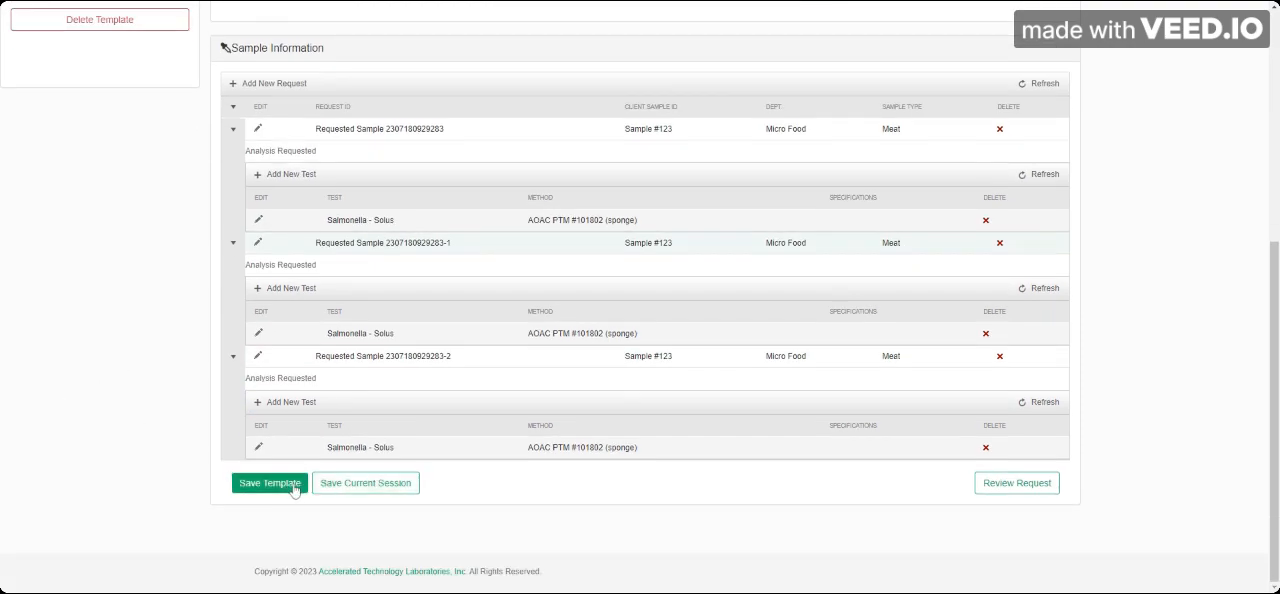
left_click(294, 486)
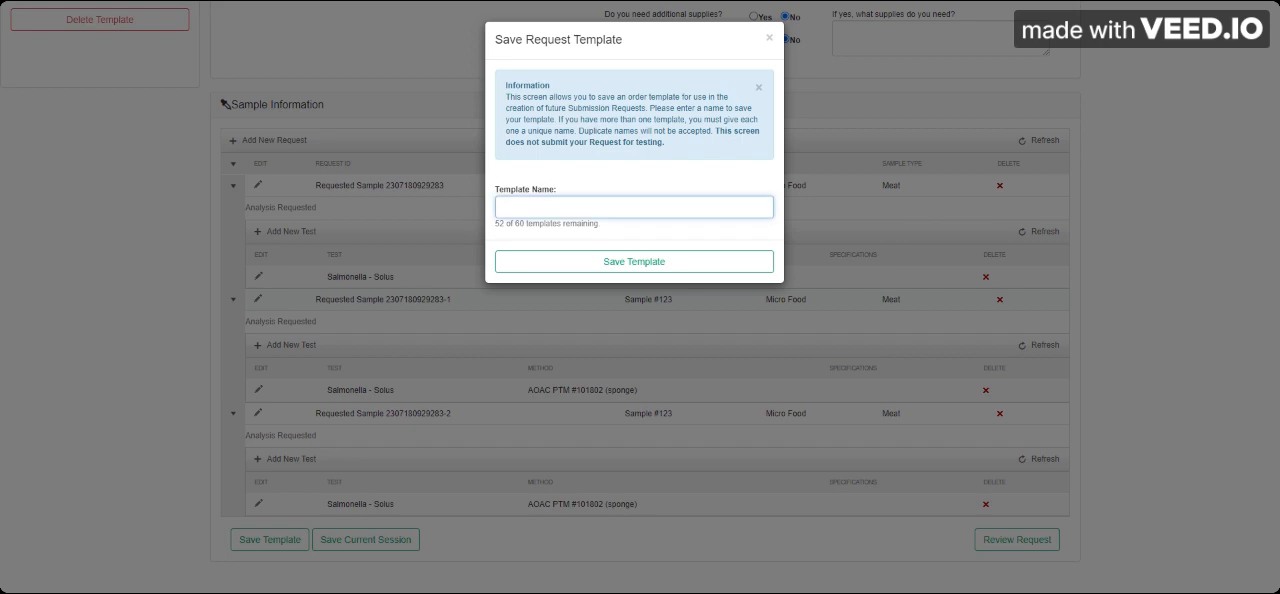
type("Micro Food")
left_click(638, 262)
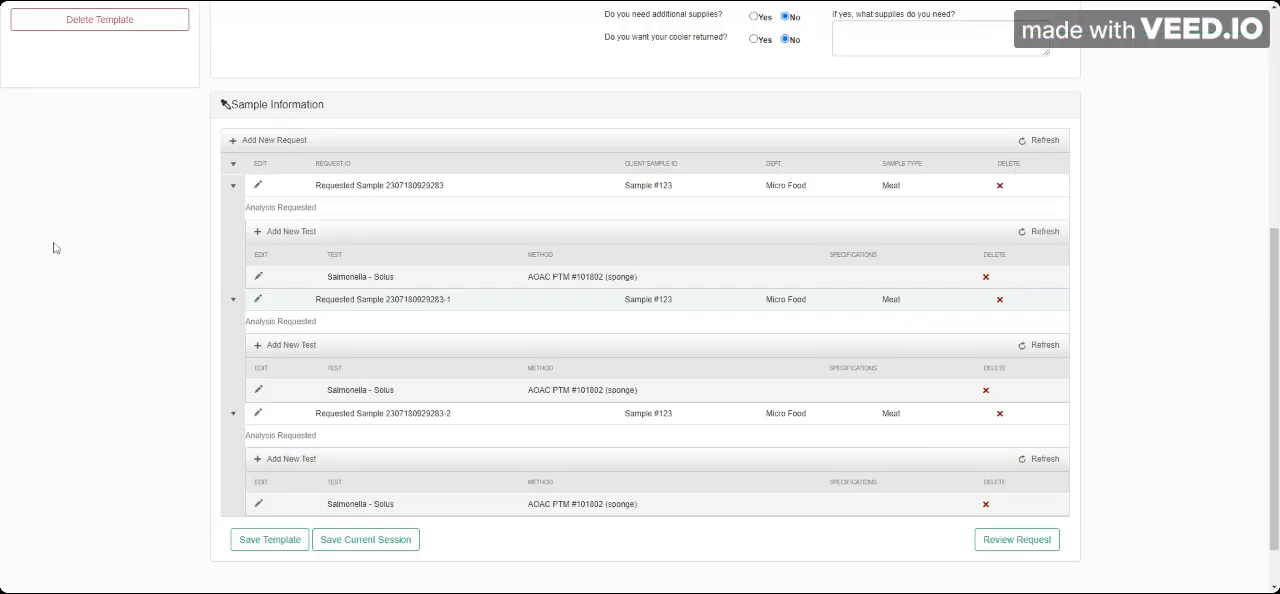
Step: Load the Micro Food template into the empty request
scroll(100, 275, "up", 2)
scroll(120, 330, "up", 2)
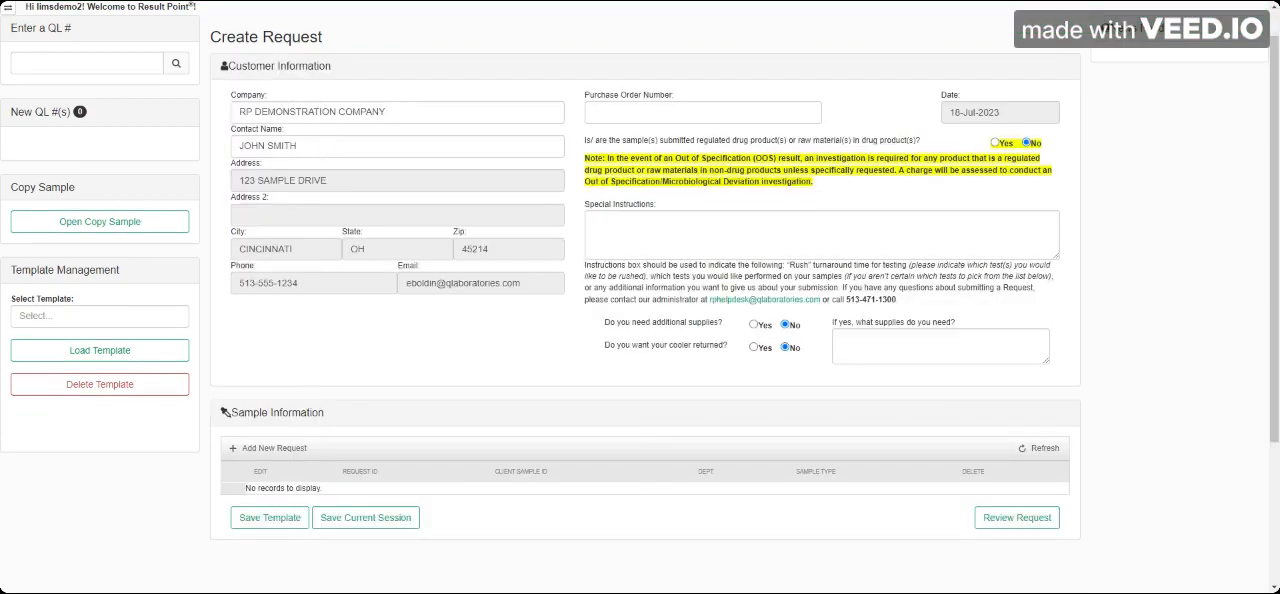
scroll(114, 288, "down", 2)
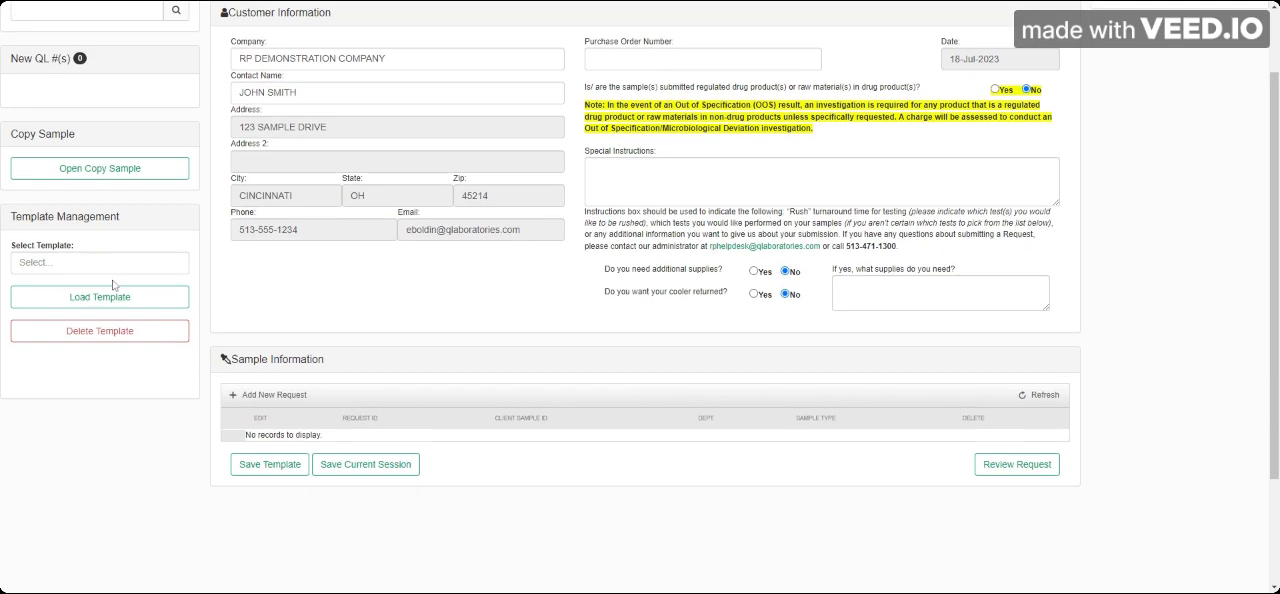
scroll(114, 286, "down", 1)
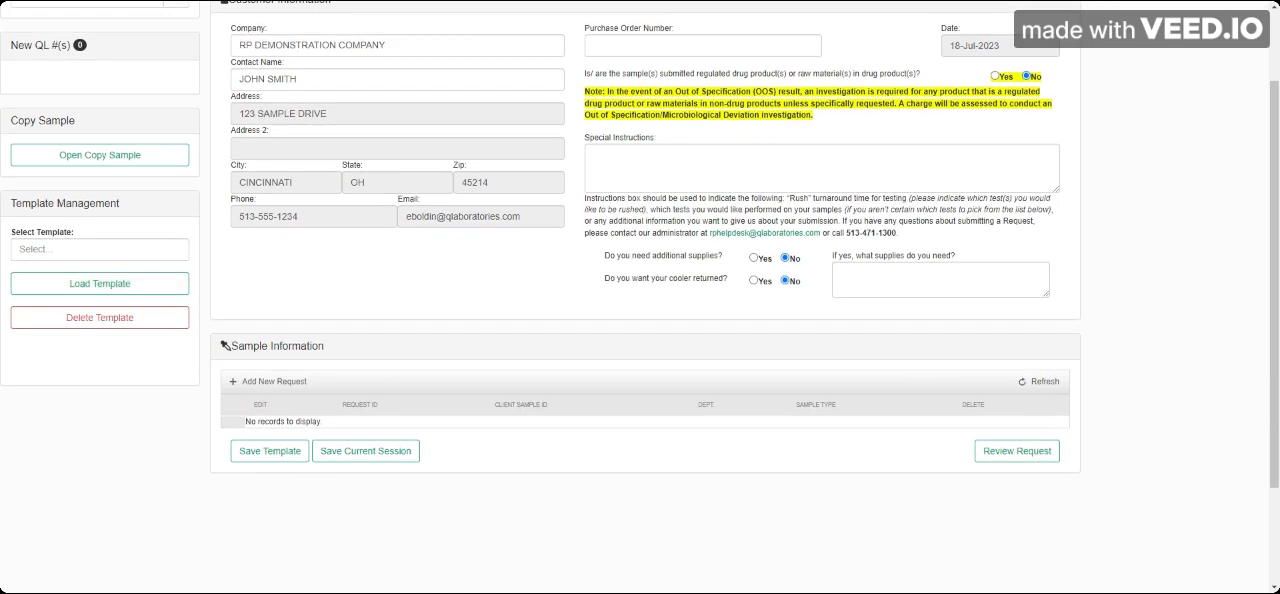
left_click(70, 250)
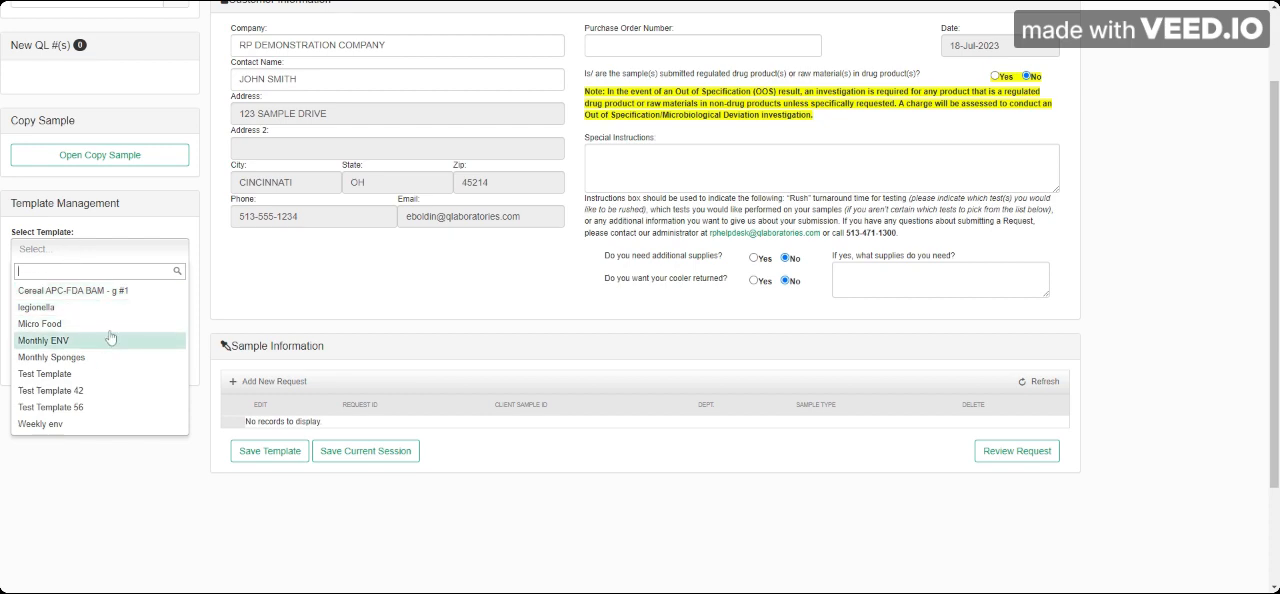
left_click(60, 324)
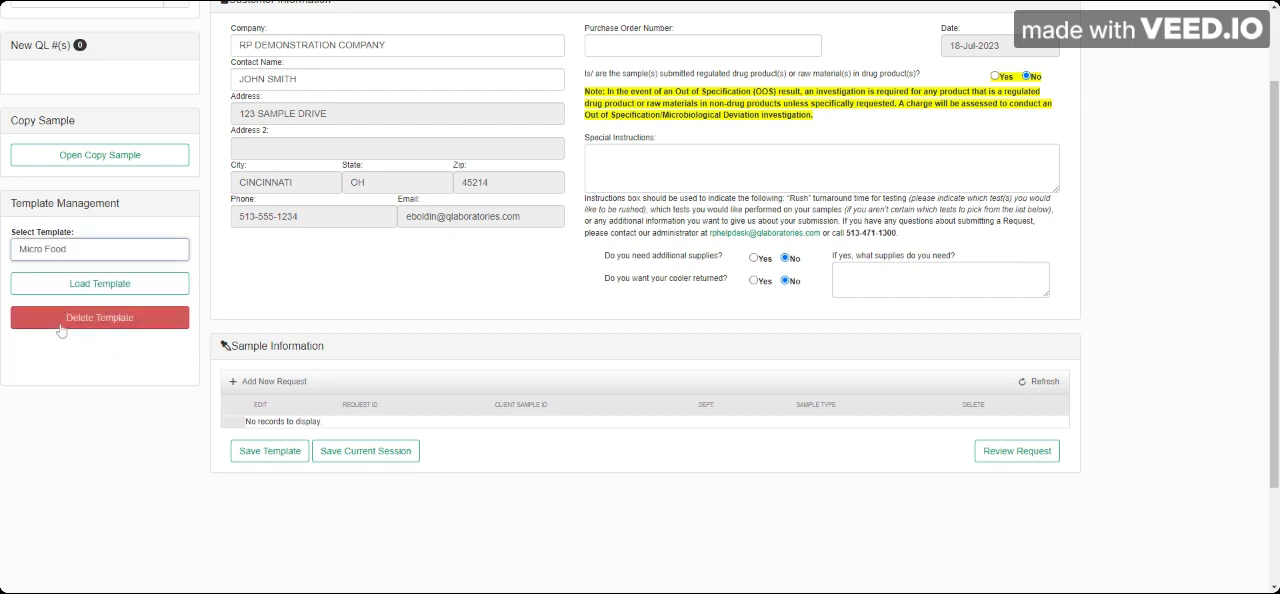
left_click(125, 285)
scroll(368, 333, "down", 2)
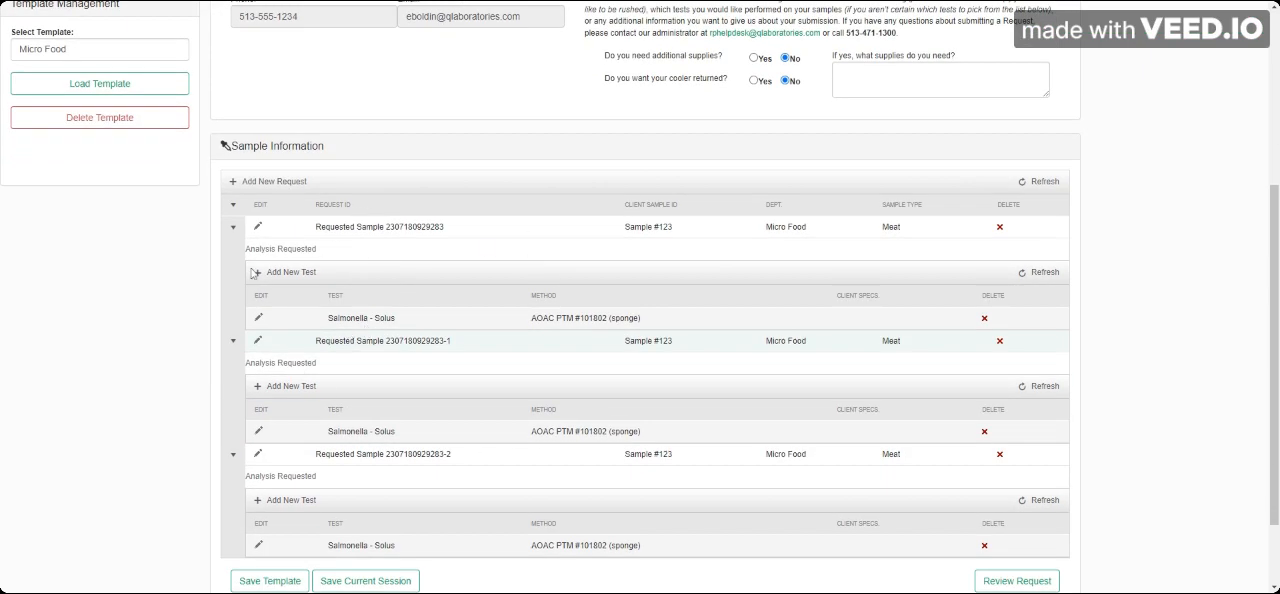
Step: Delete the Micro Food template and confirm the deletion
scroll(160, 332, "down", 1)
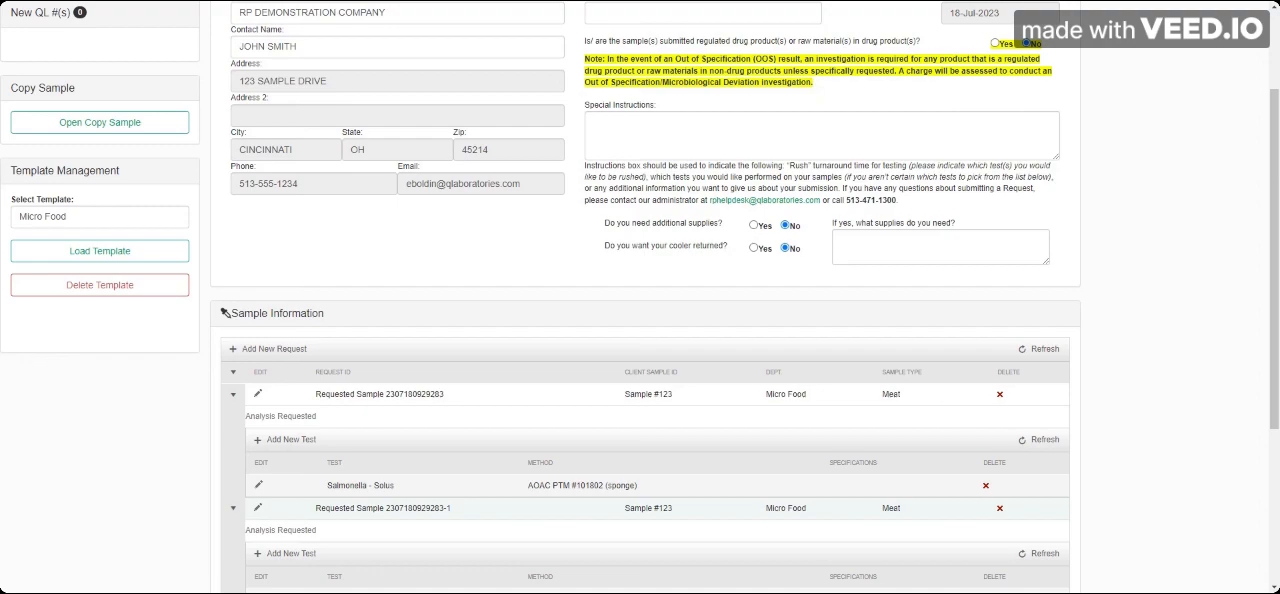
left_click(112, 285)
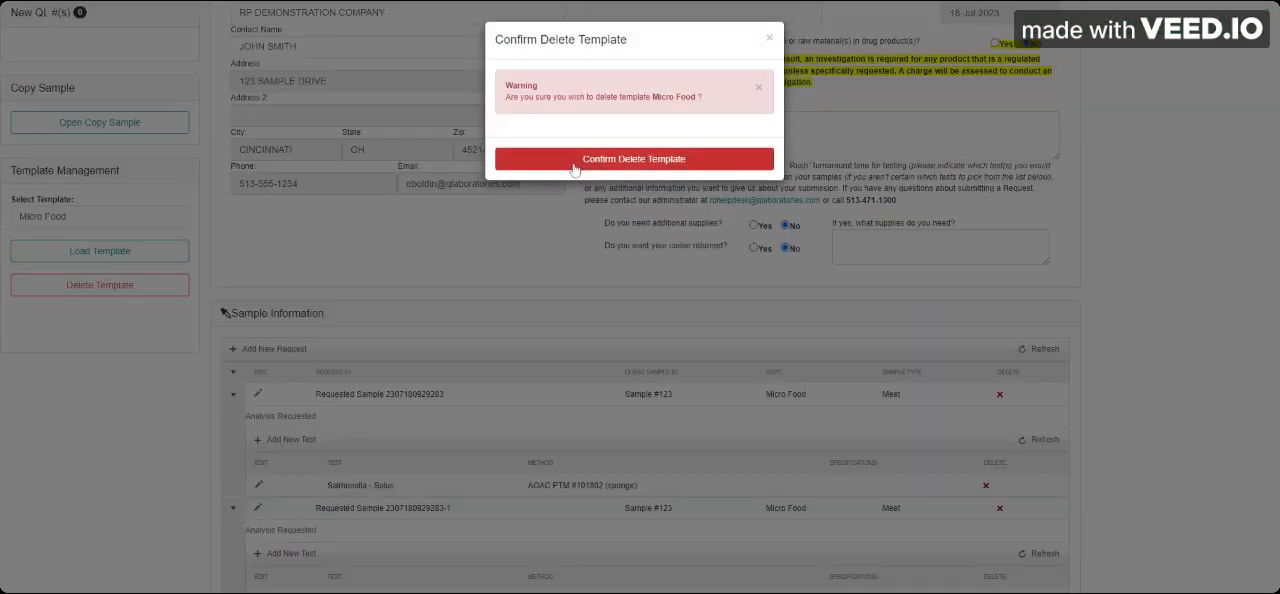
left_click(575, 167)
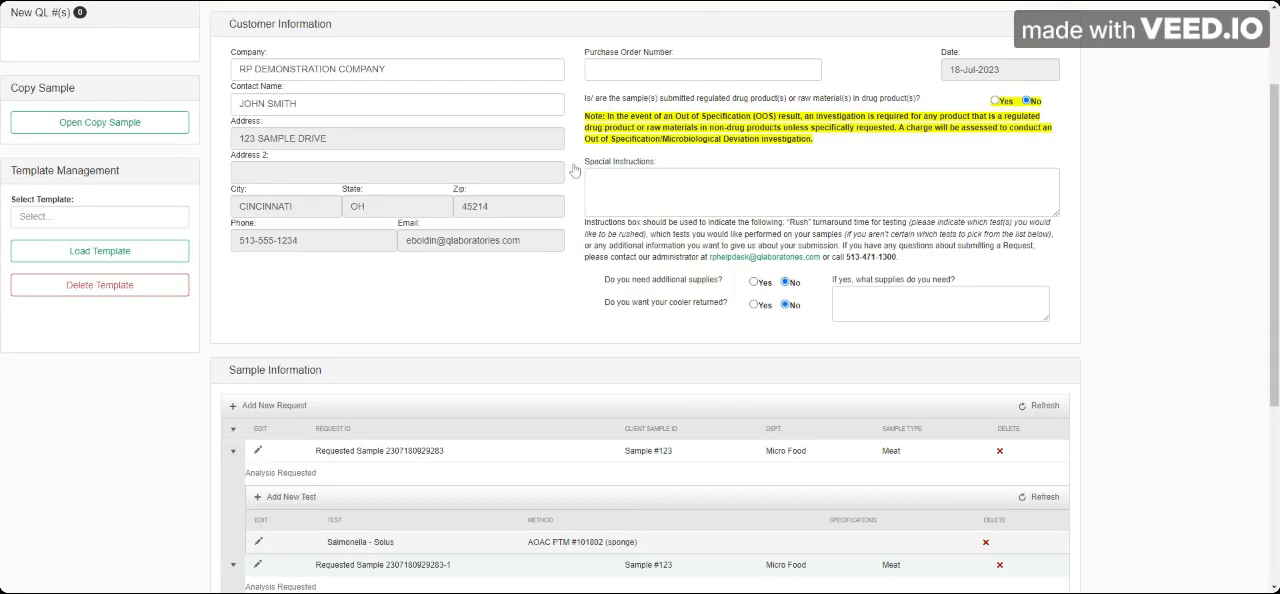